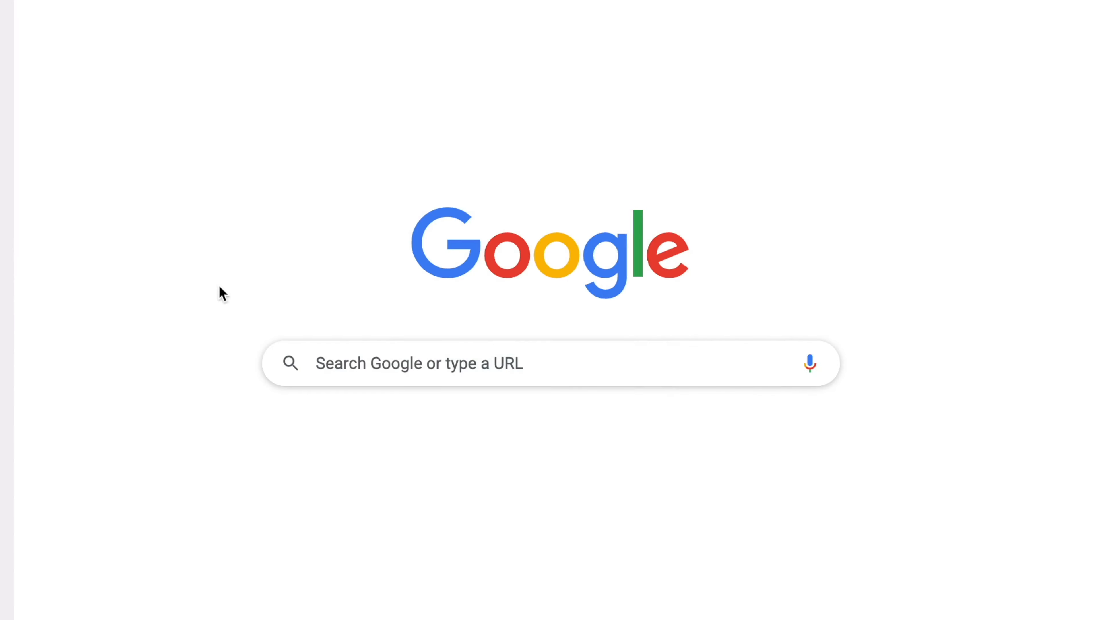
Search the web for 'surfer' and switch the image source to dynamic data.
click(332, 365)
text(surfer)
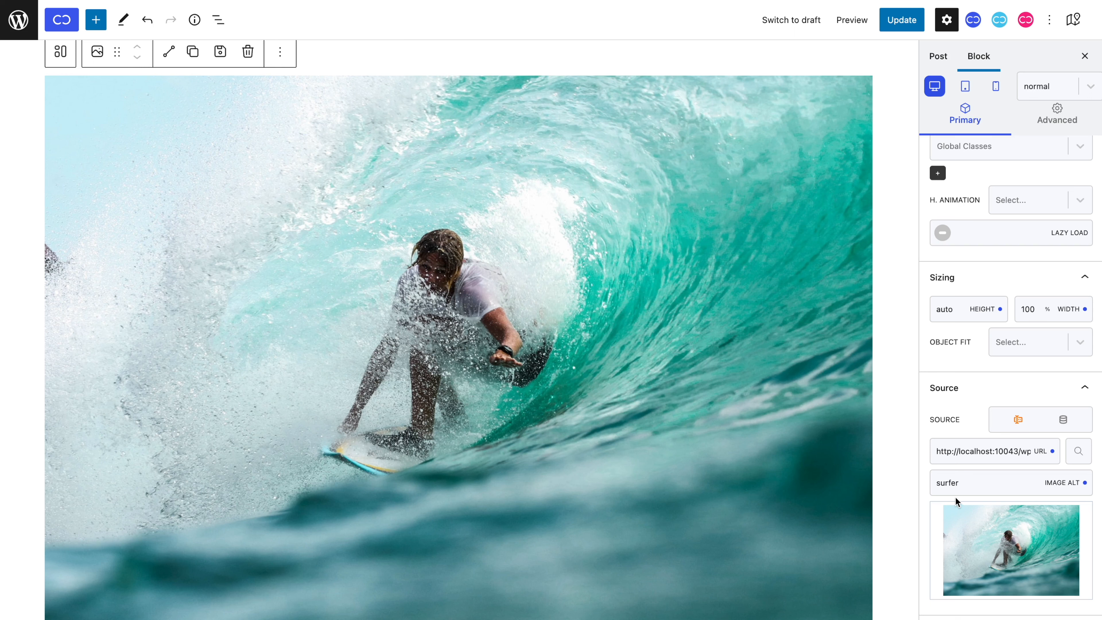
click(1064, 421)
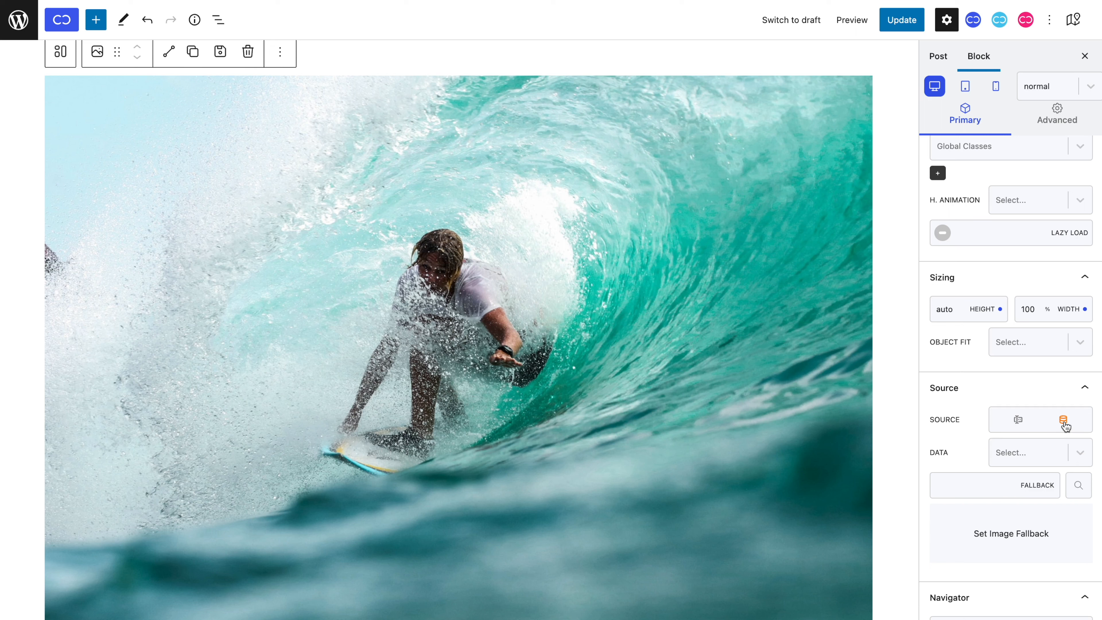
click(1056, 447)
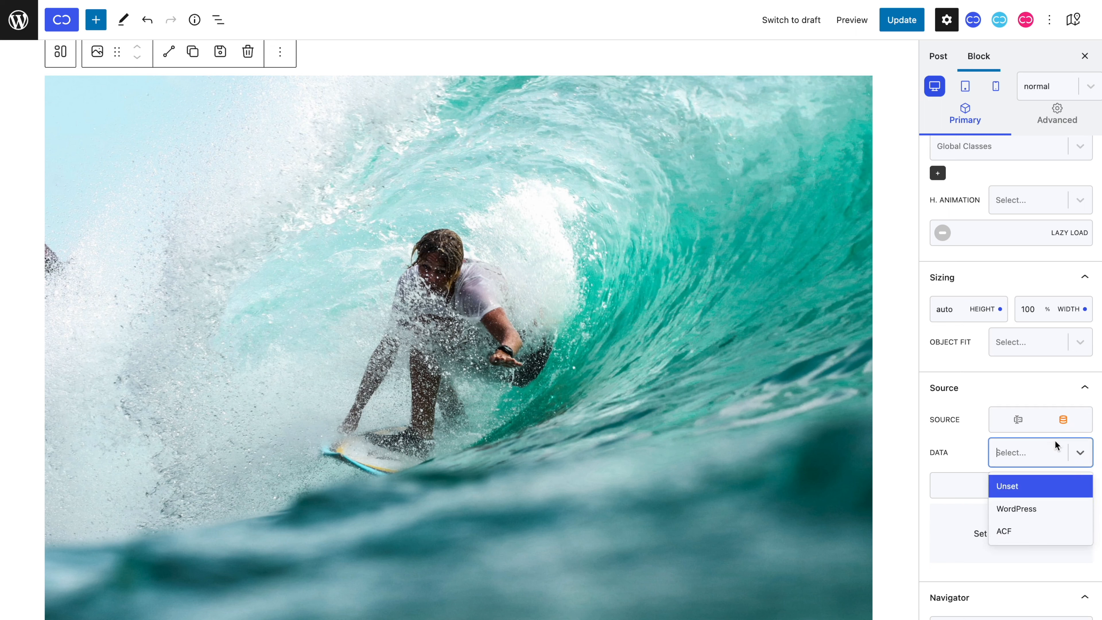
Set the dynamic data to WordPress with Featured Image as the source.
click(1055, 507)
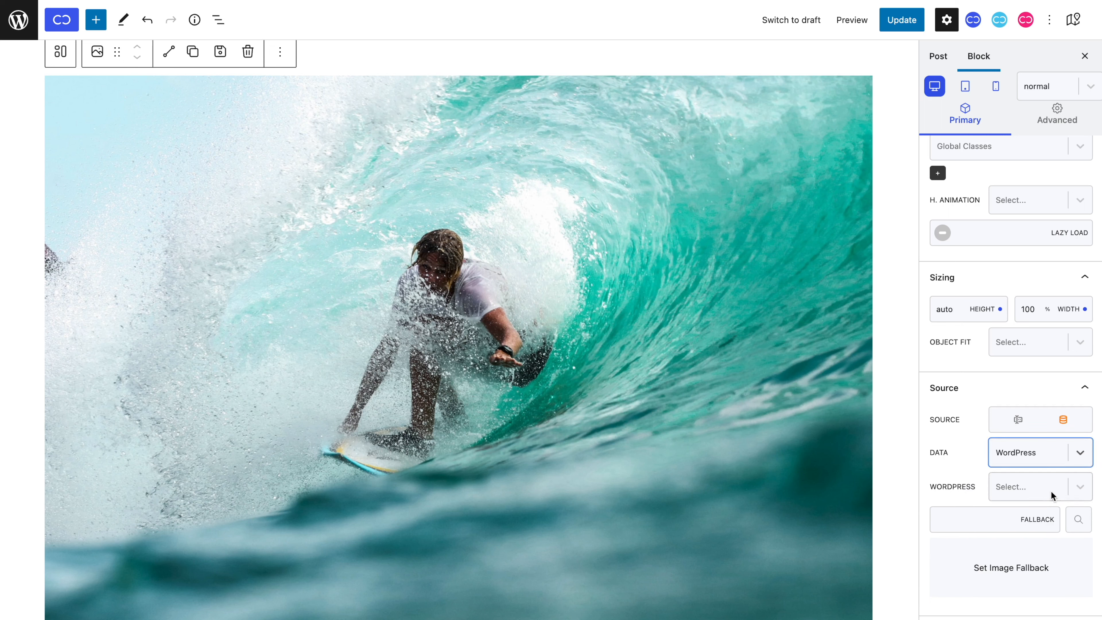
click(1051, 488)
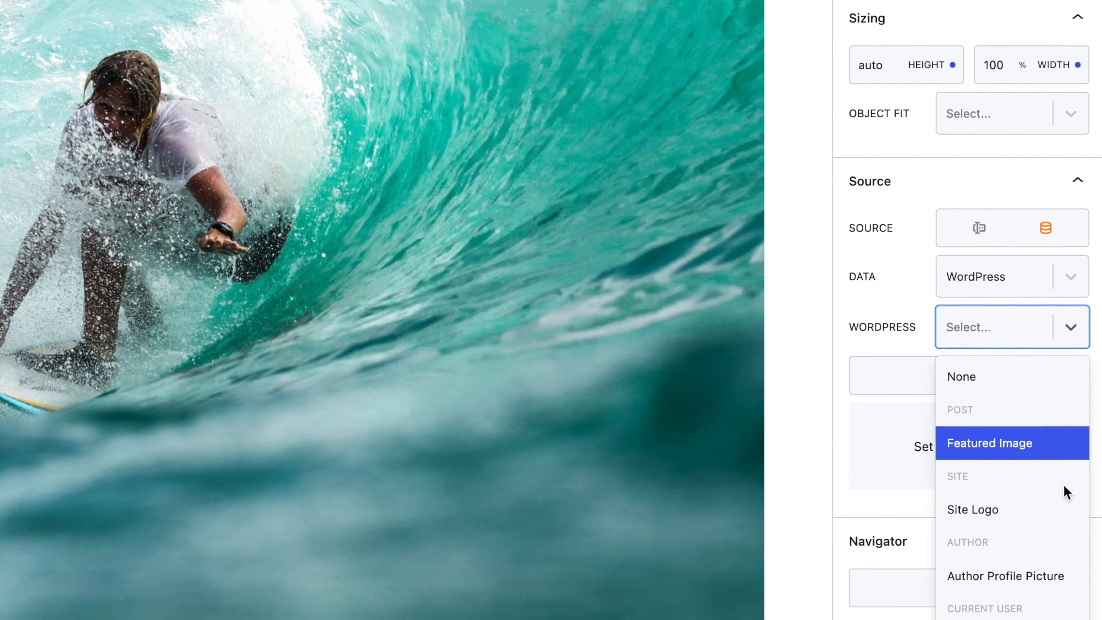
scroll(1062, 513, down, 1)
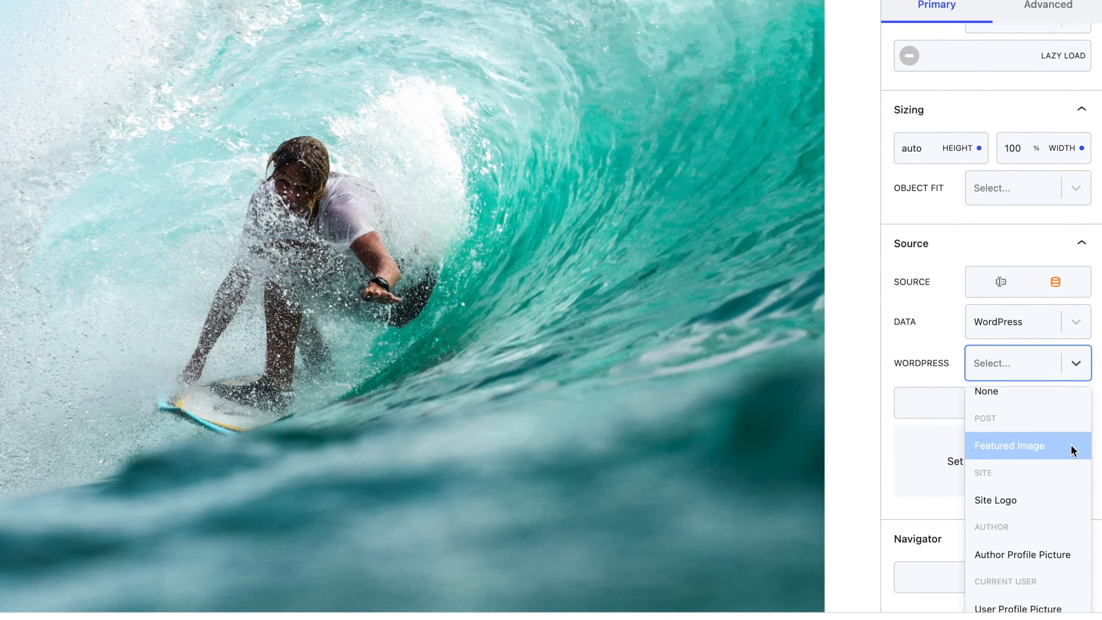
click(1072, 444)
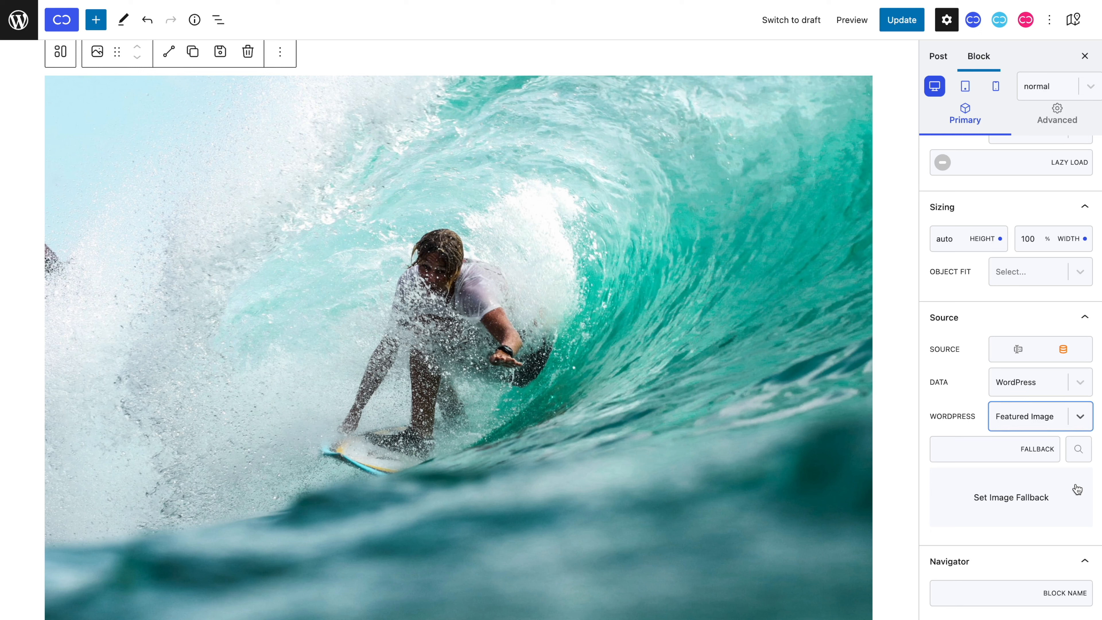
Upload alex-mNJ7c7-XCZQ-unsplash.jpg as the post's featured image and update the post.
click(943, 61)
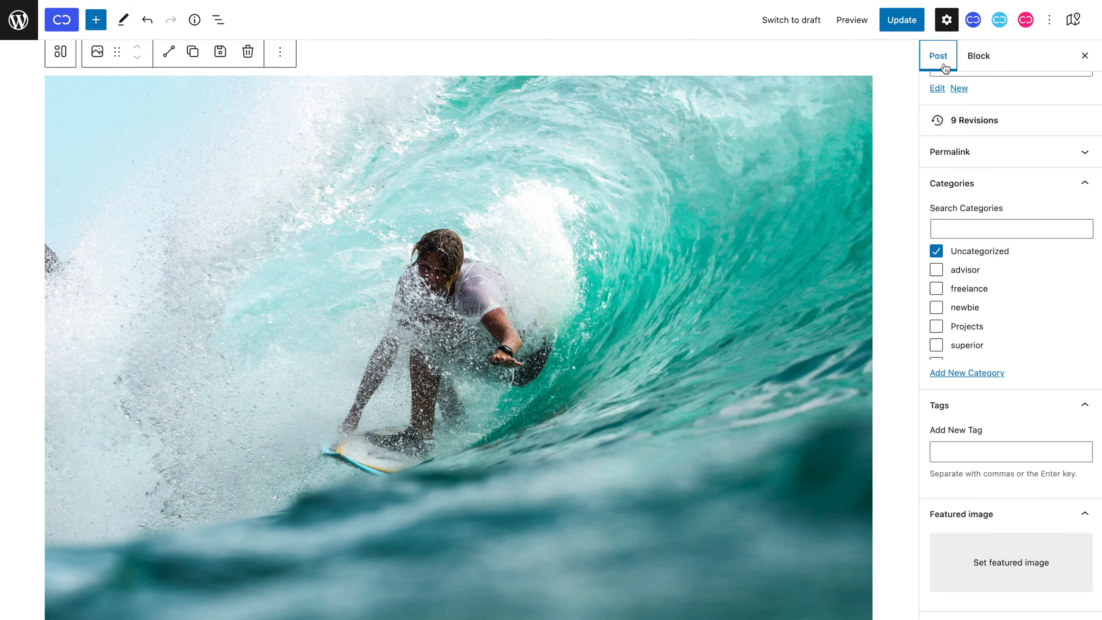
click(1000, 545)
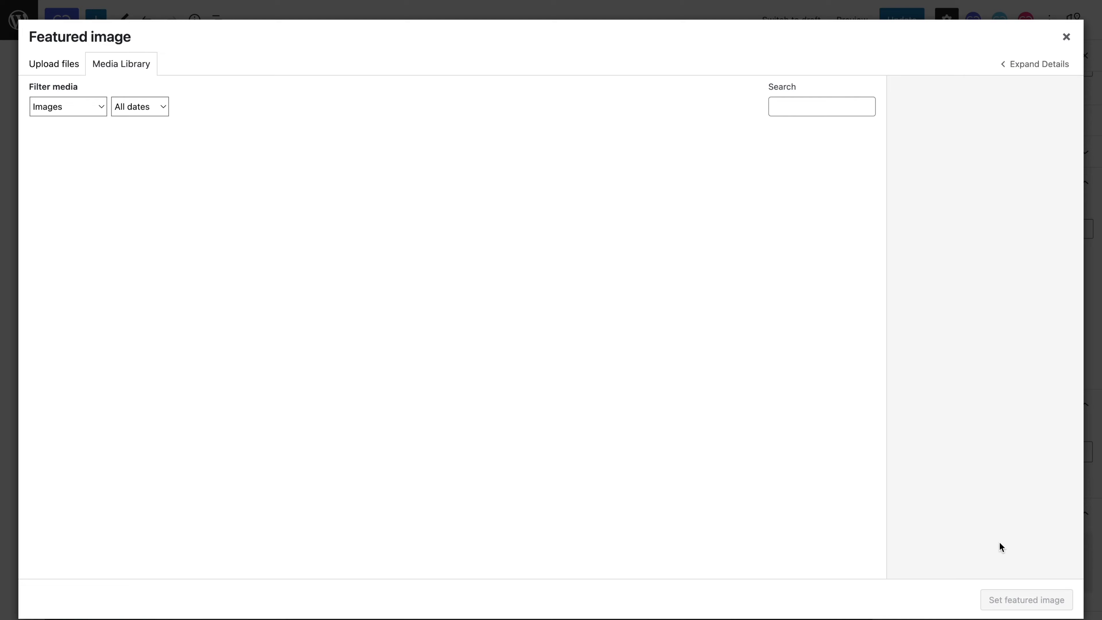
click(54, 69)
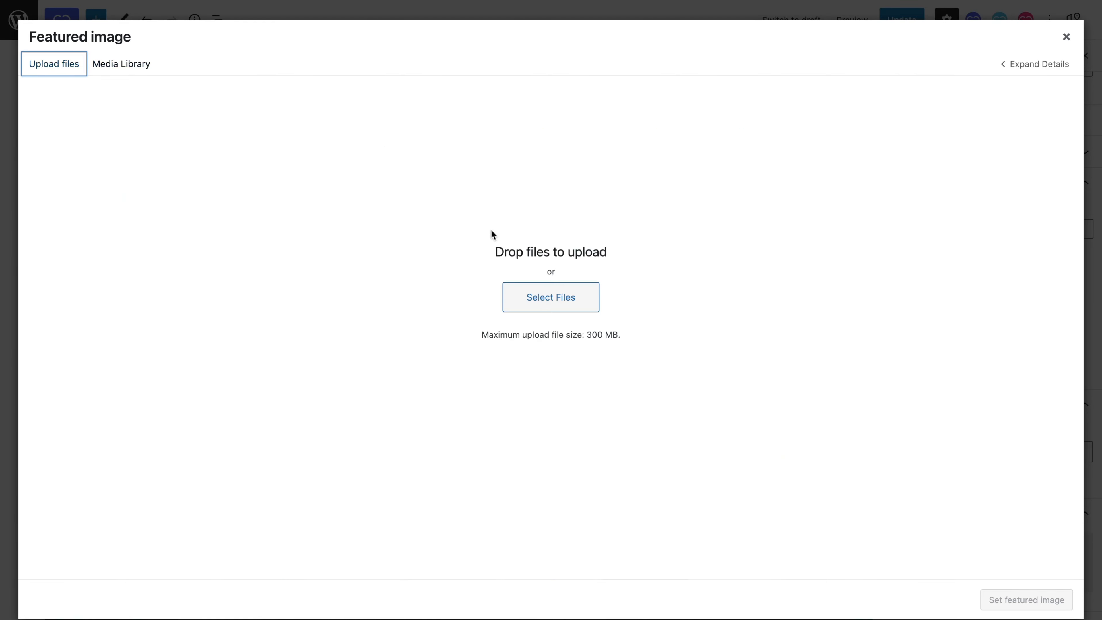
click(551, 297)
key(Down)
click(783, 437)
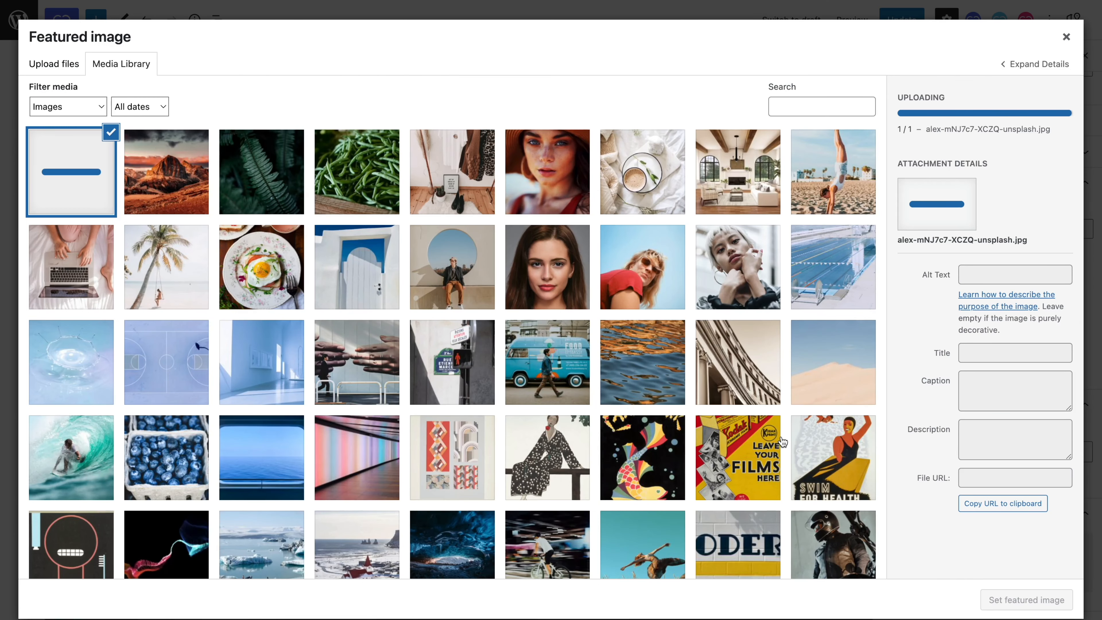
click(999, 597)
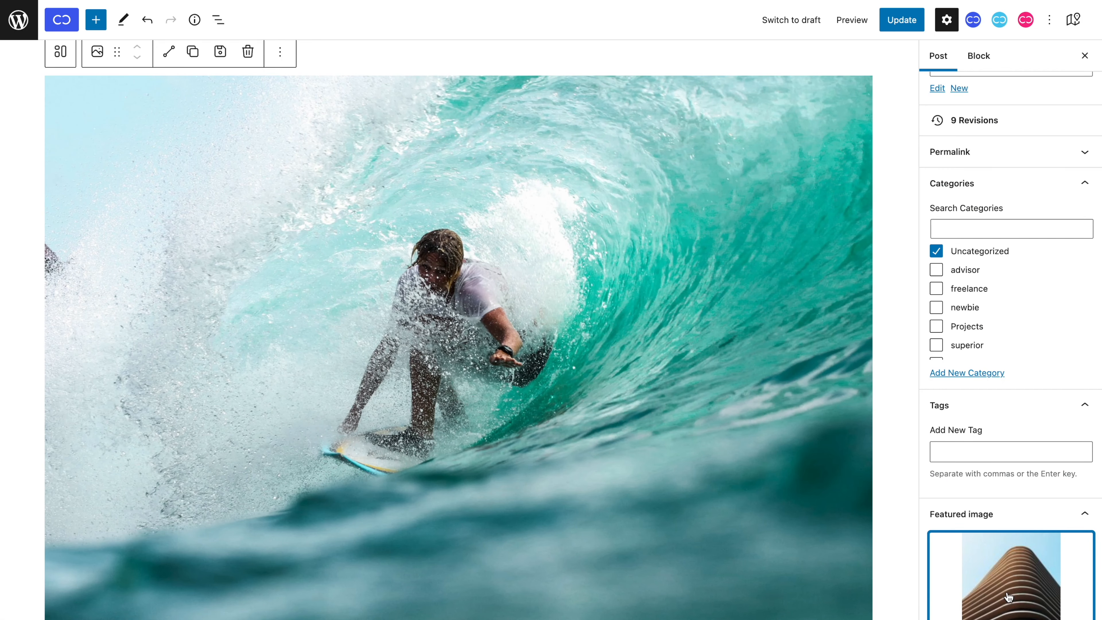
click(914, 28)
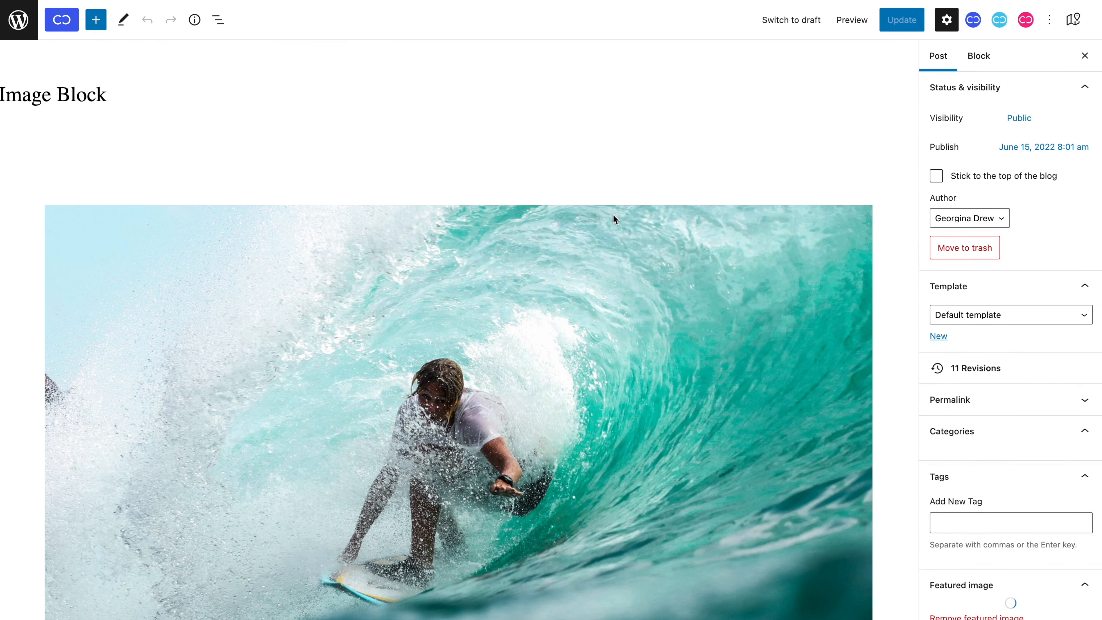
Switch the image block's data source to ACF and update the post.
scroll(613, 215, down, 3)
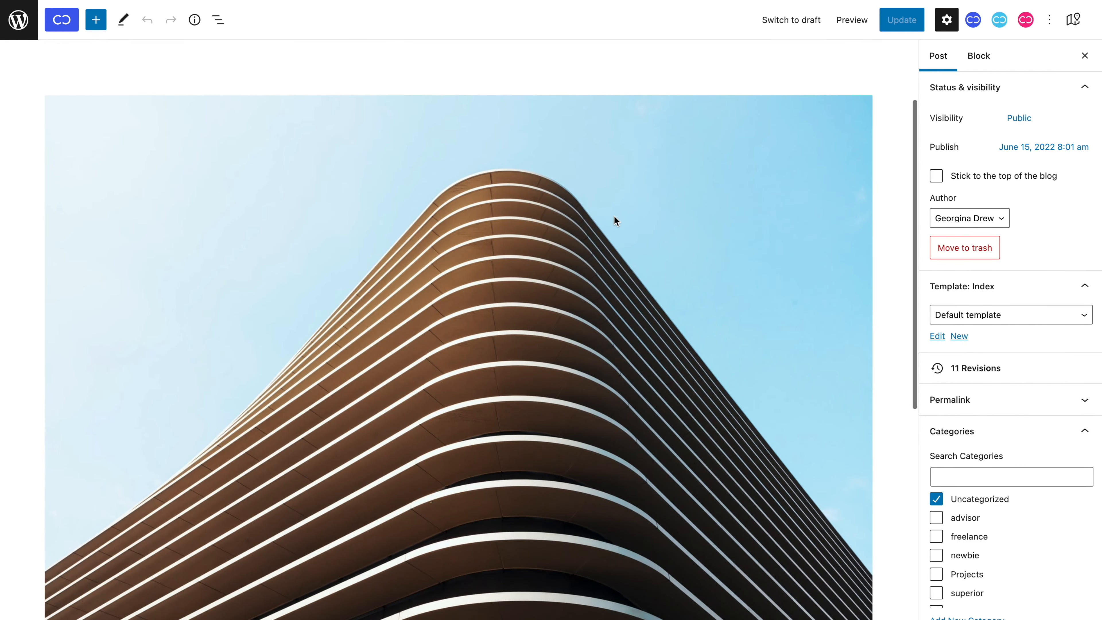
click(615, 216)
scroll(973, 363, down, 6)
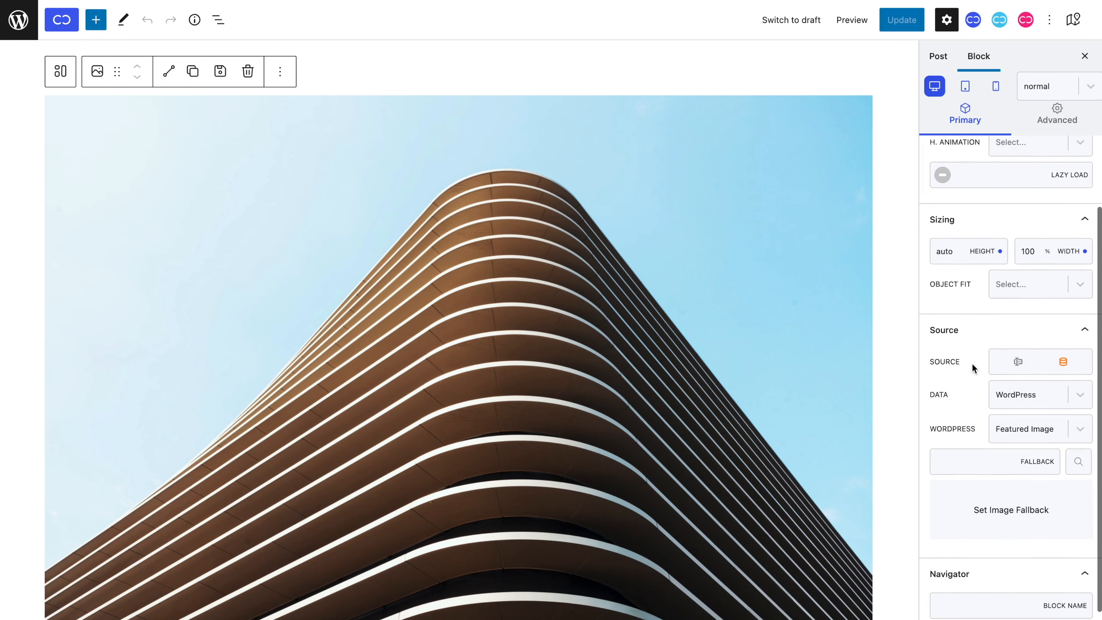
scroll(882, 368, down, 1)
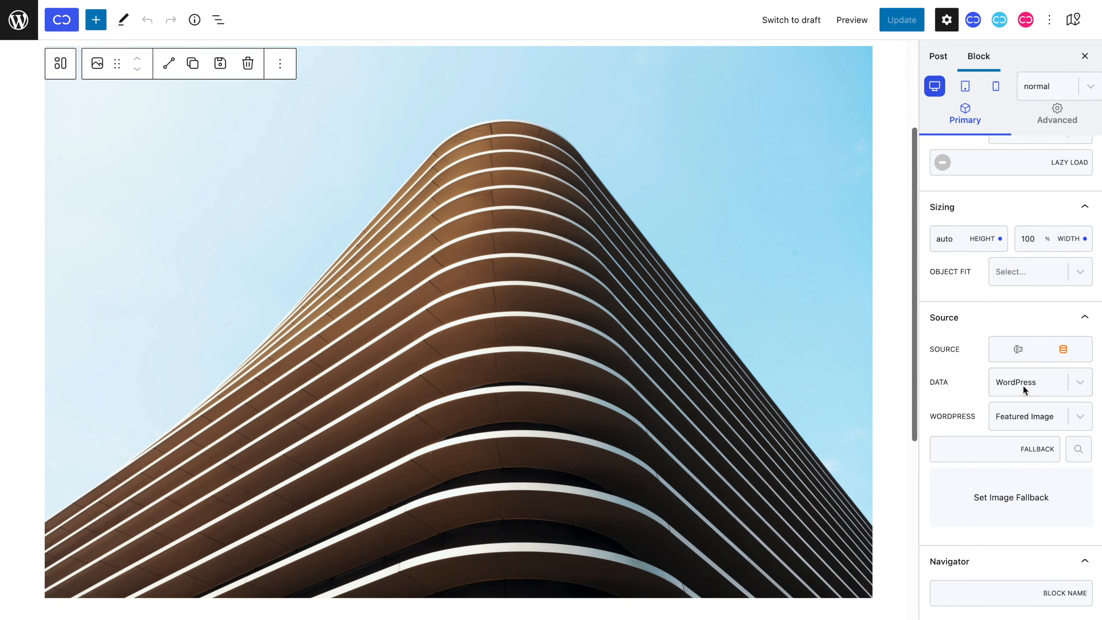
click(1033, 387)
click(1036, 460)
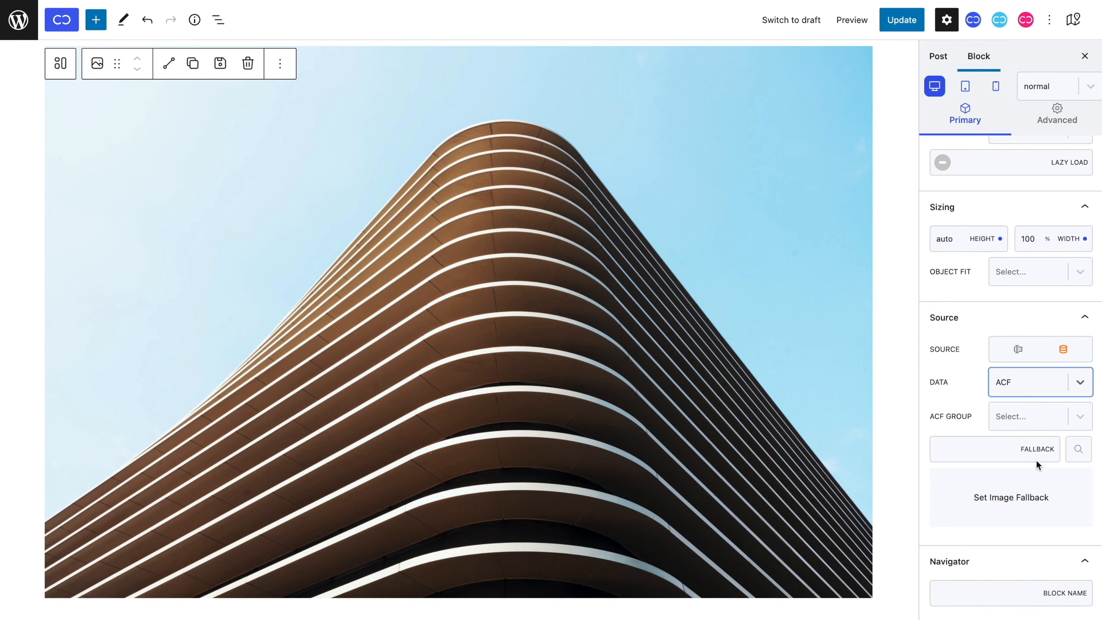
click(1036, 420)
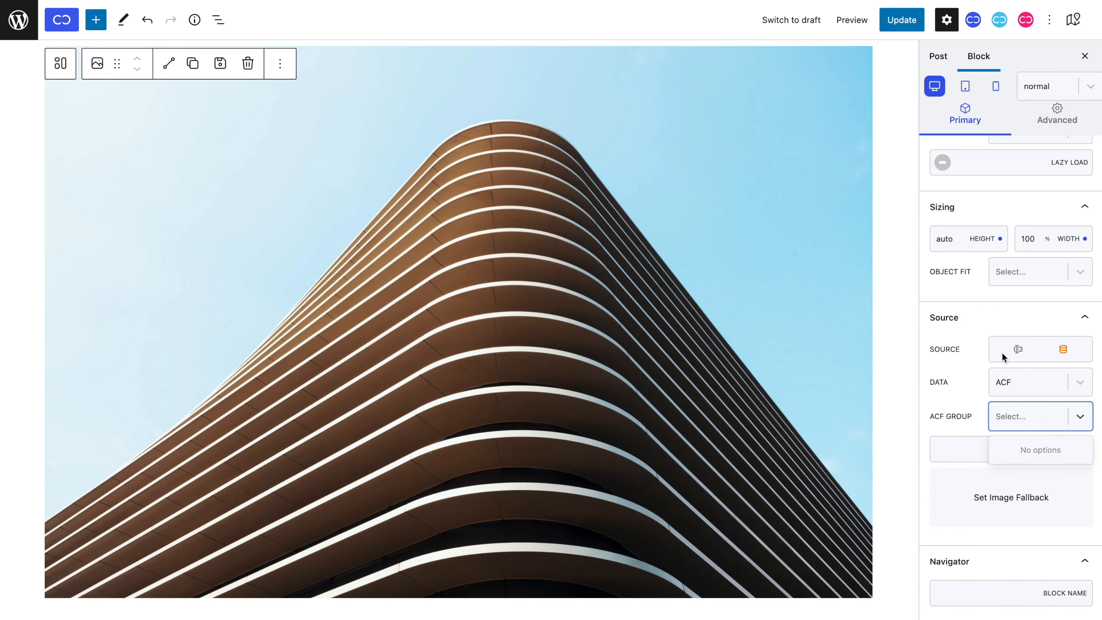
click(907, 26)
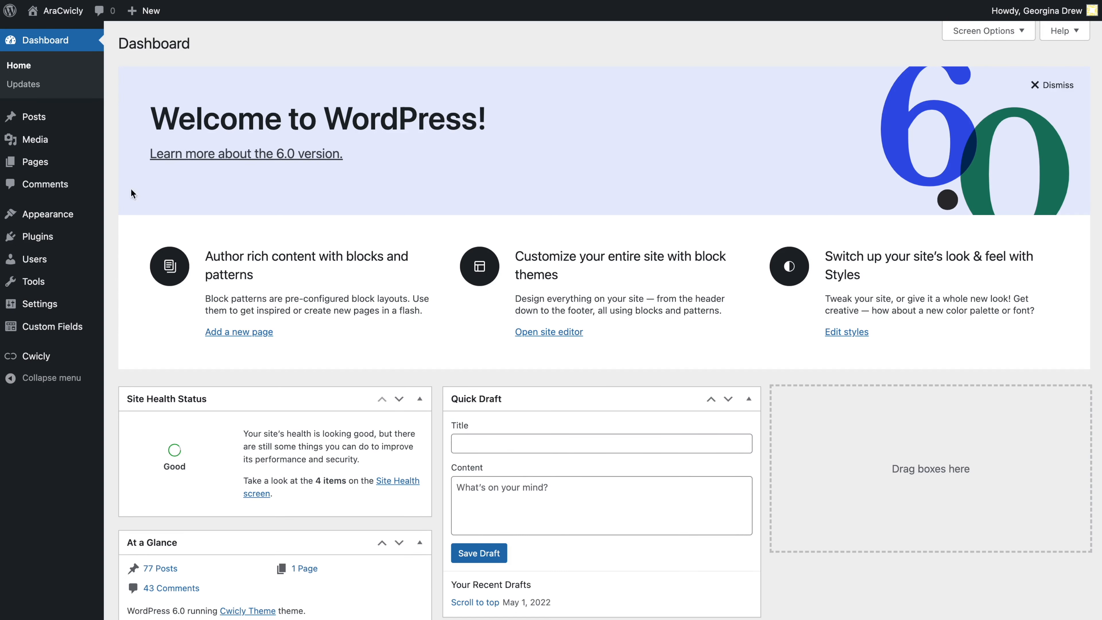
Create a new ACF field group 'Image Block' with a field labelled 'Image Block'.
click(73, 336)
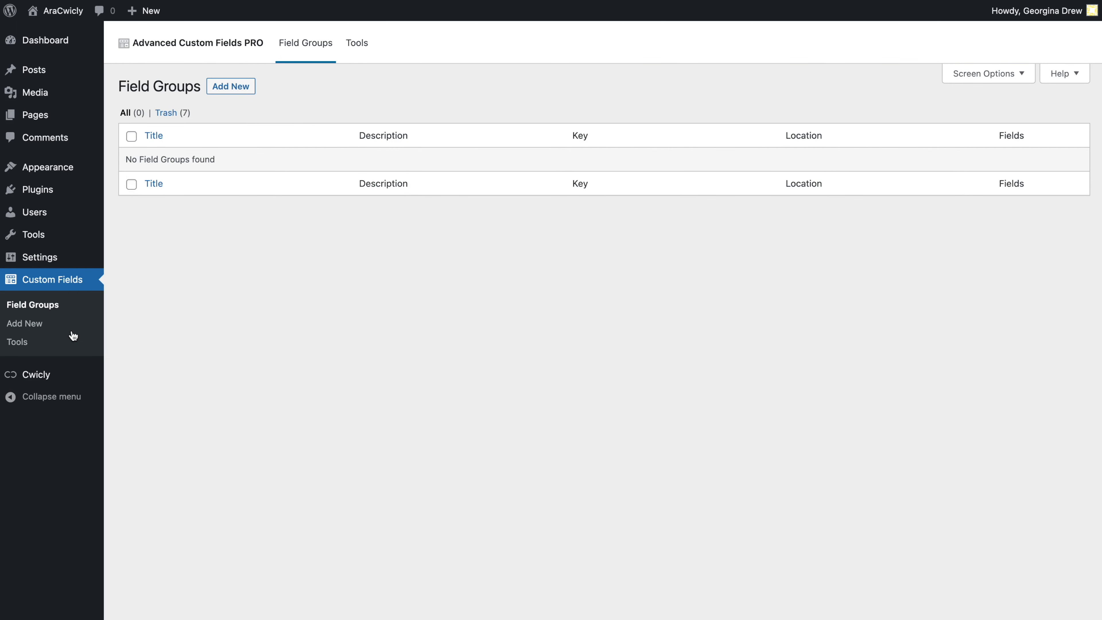
click(224, 93)
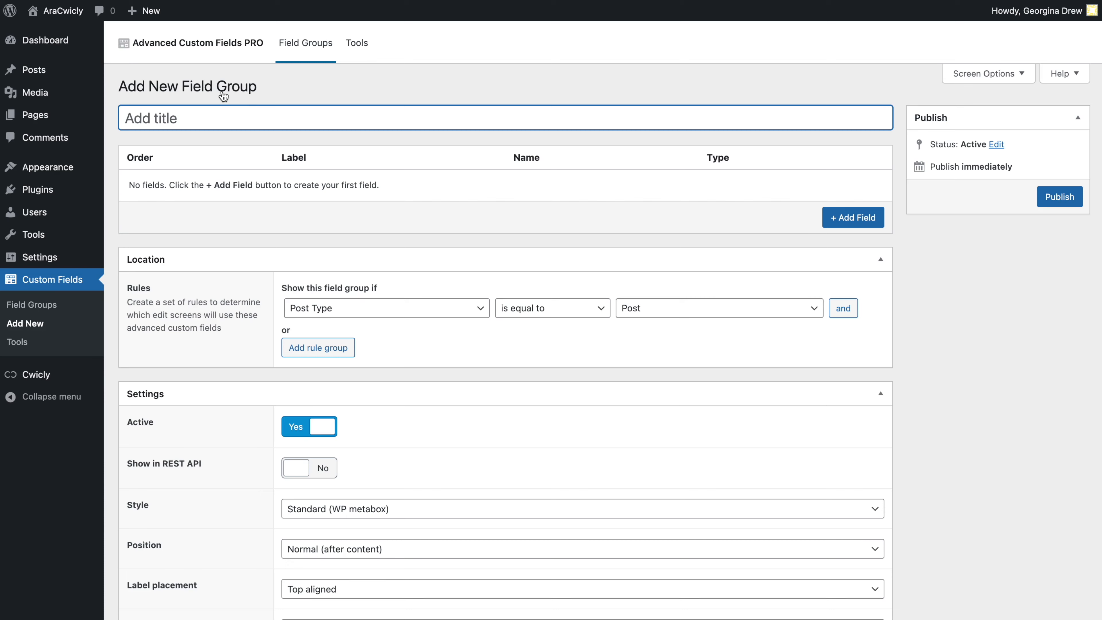
text(Image Block)
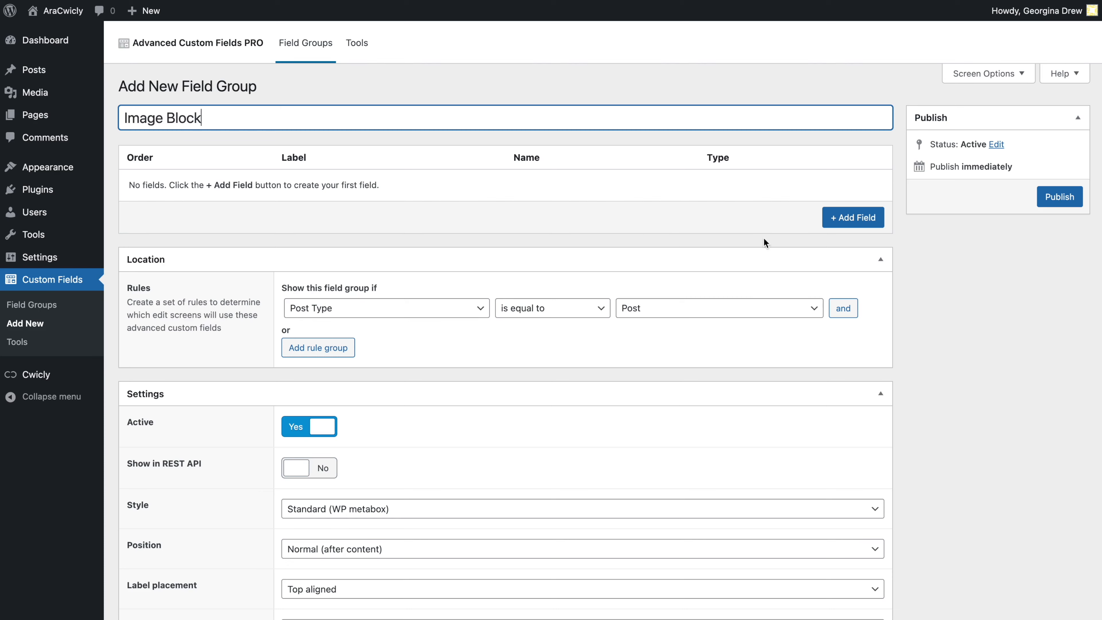
click(853, 217)
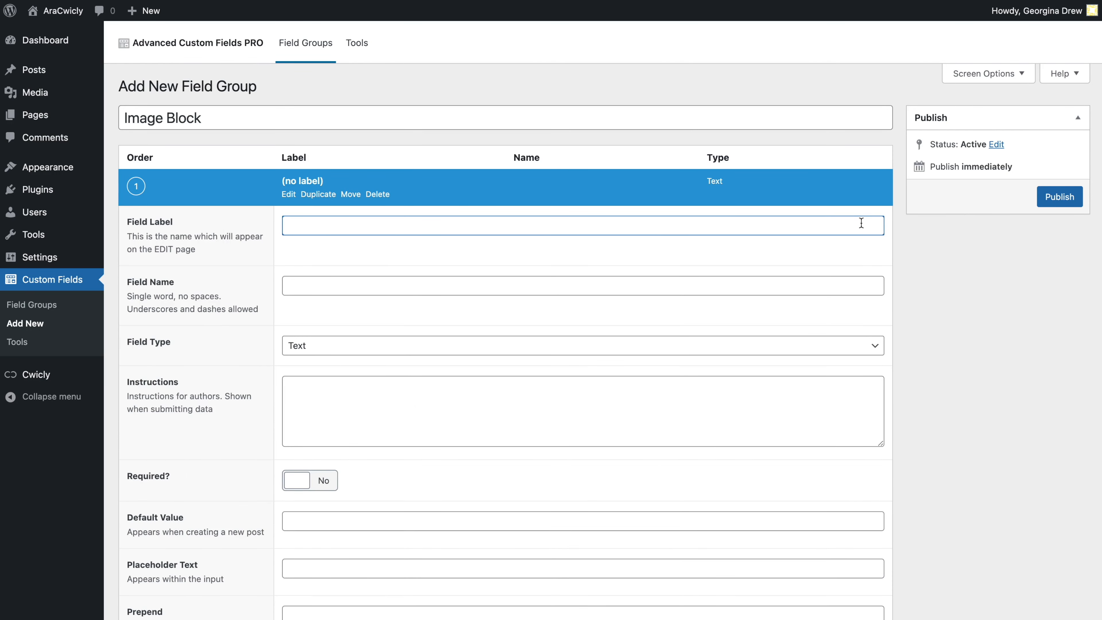
text(Image Block)
Make the field an Image field and publish the Image Block field group.
click(826, 351)
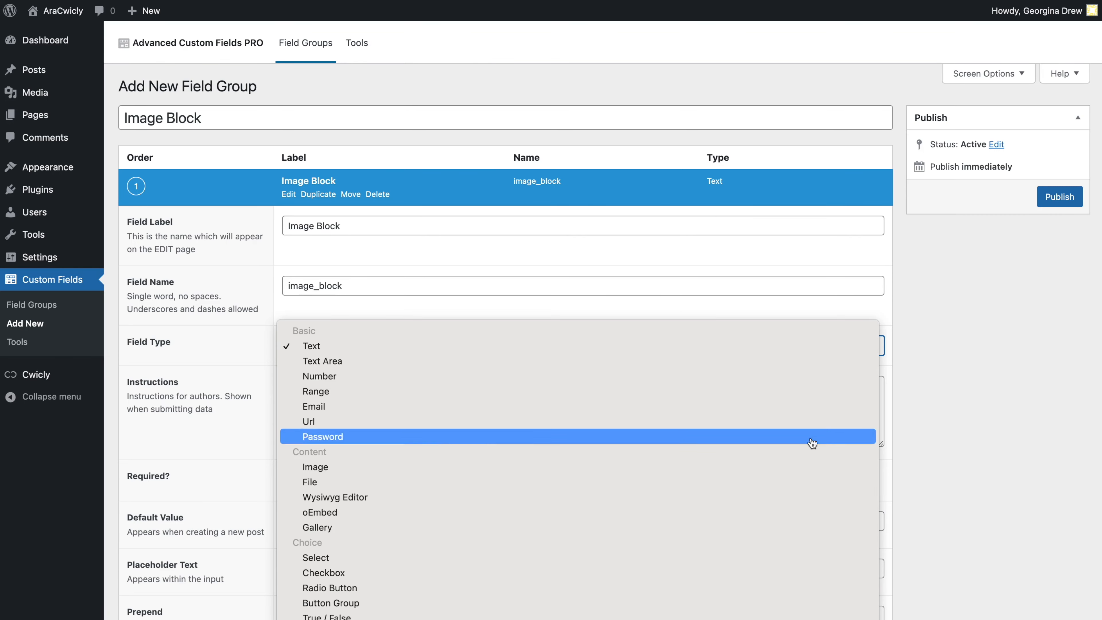
click(809, 467)
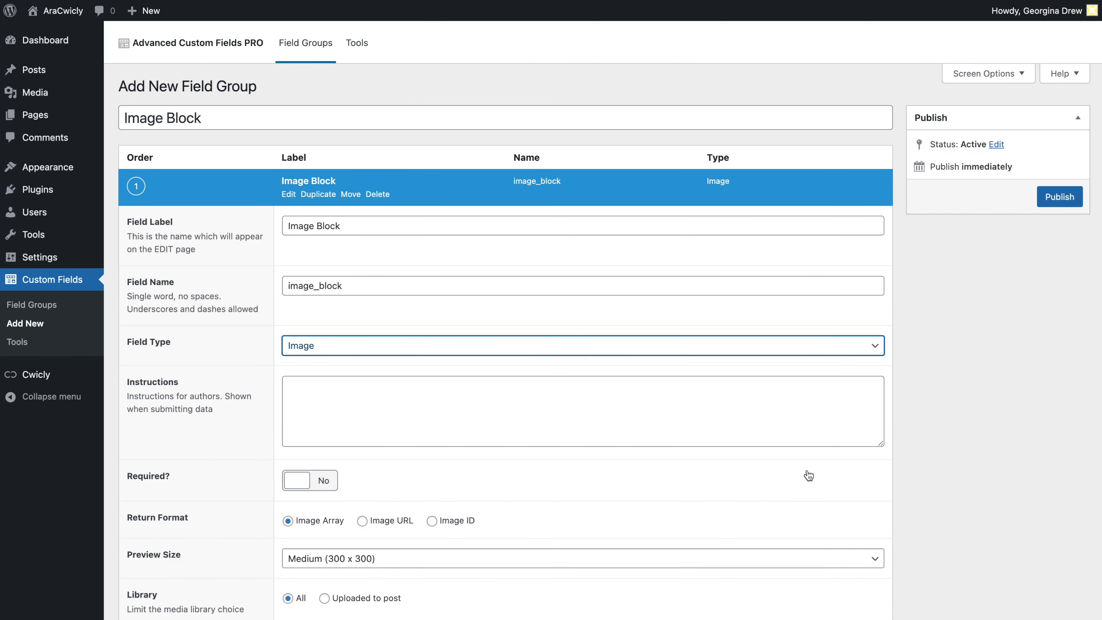
scroll(809, 476, down, 3)
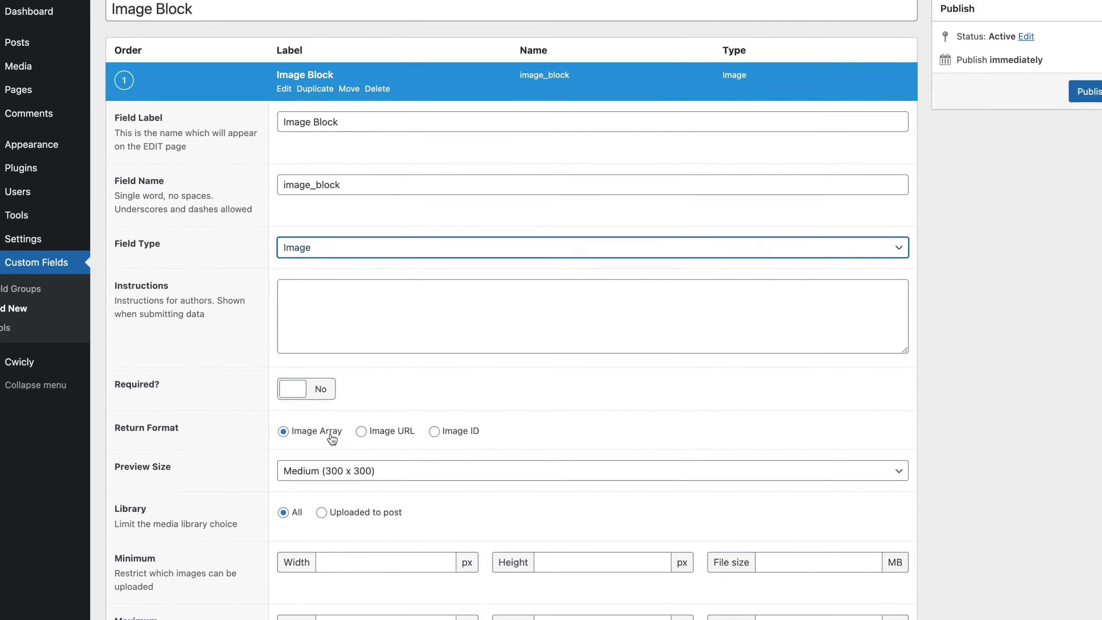
scroll(335, 449, down, 5)
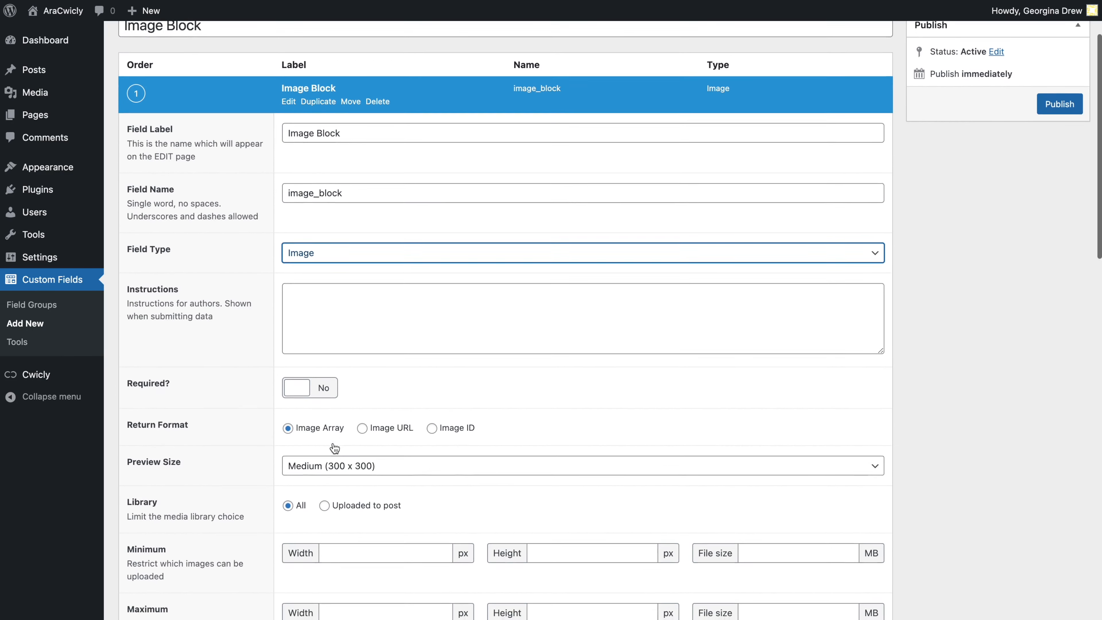
scroll(334, 449, down, 1)
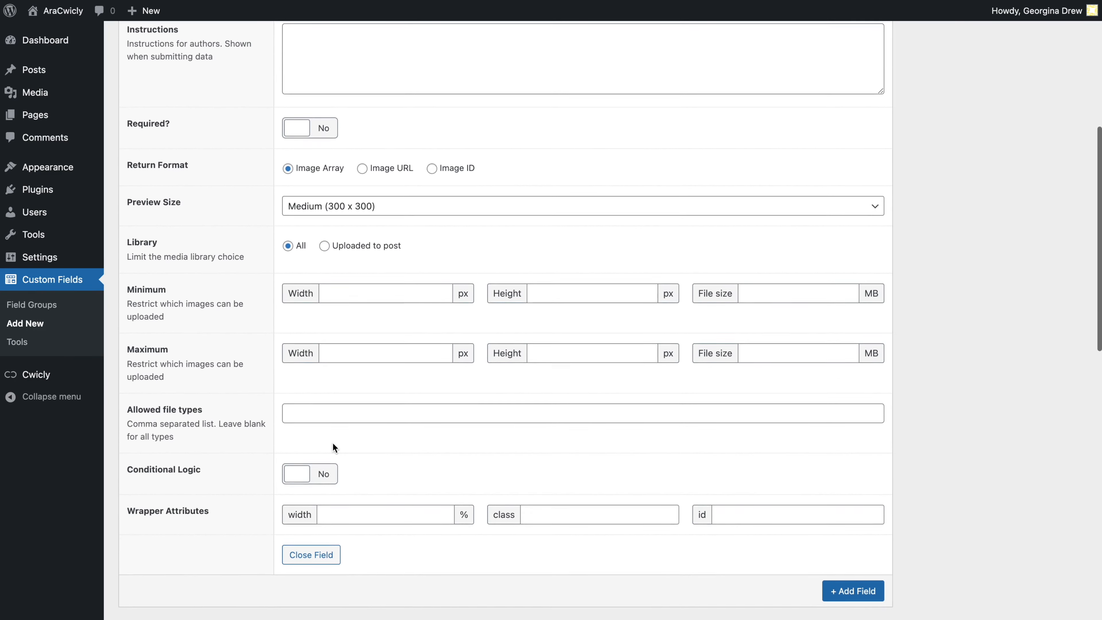
scroll(332, 443, up, 8)
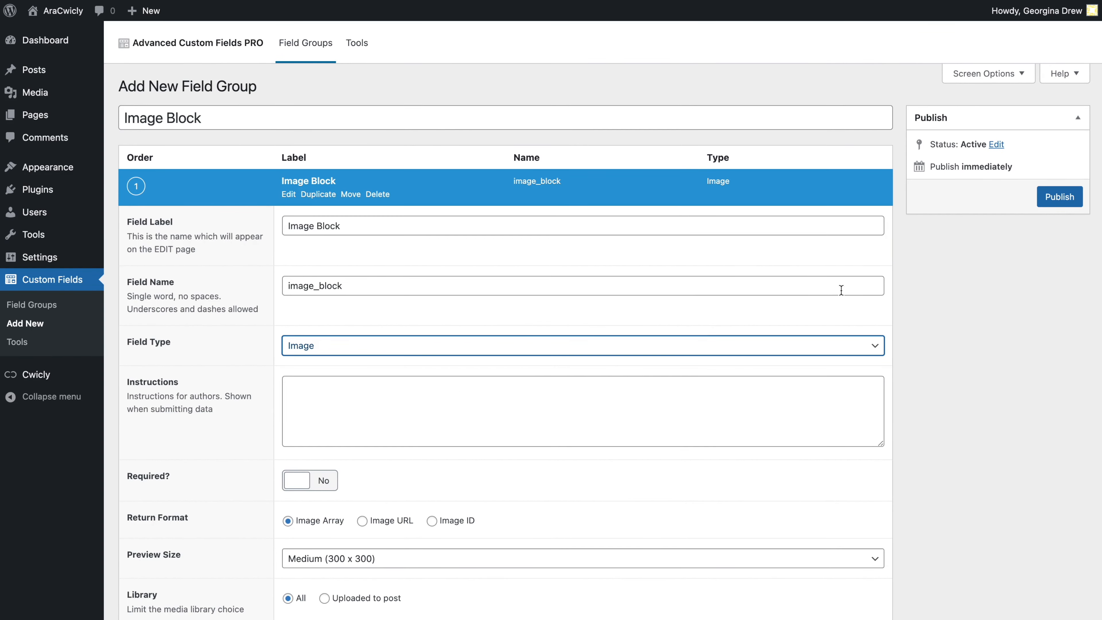
click(1065, 196)
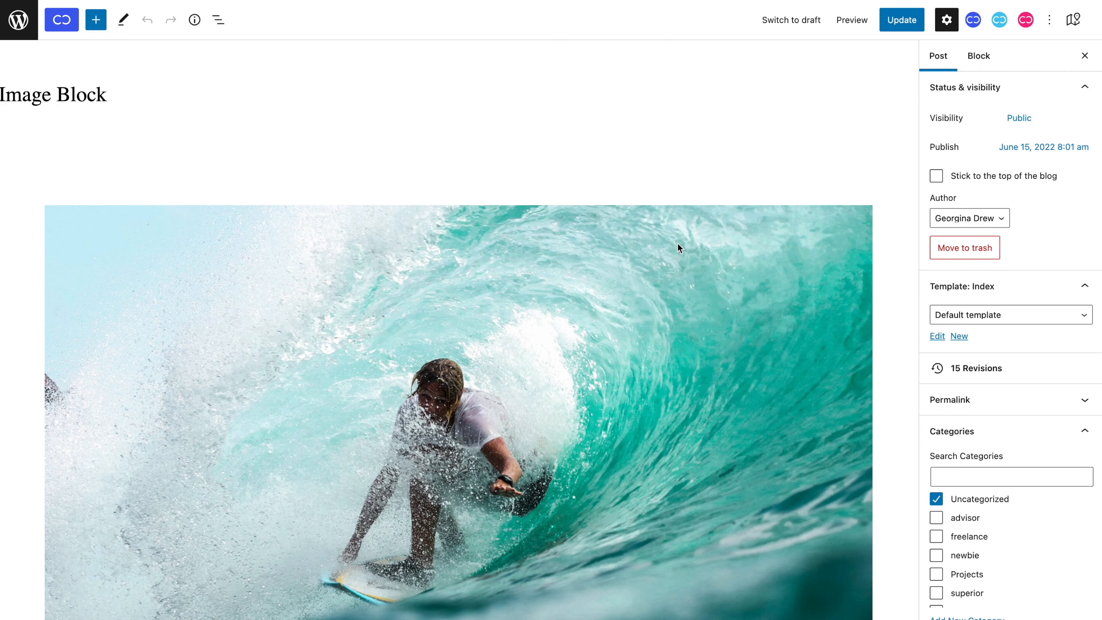
click(678, 244)
Set the image block's ACF Group and ACF Field both to Image Block.
scroll(678, 244, down, 3)
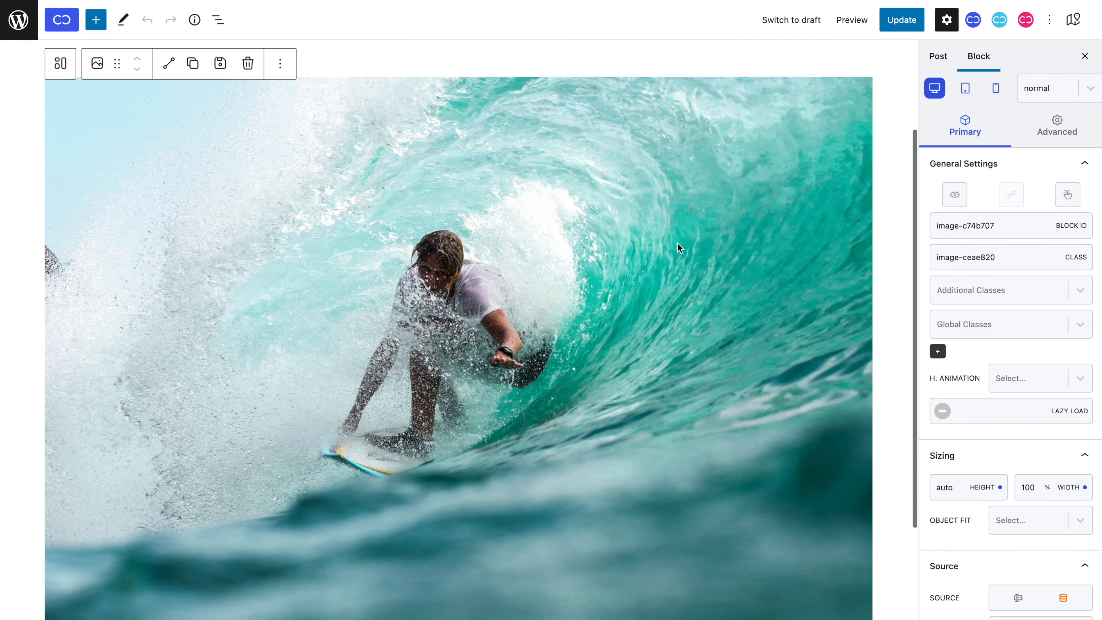
scroll(1012, 321, down, 2)
scroll(1011, 347, down, 3)
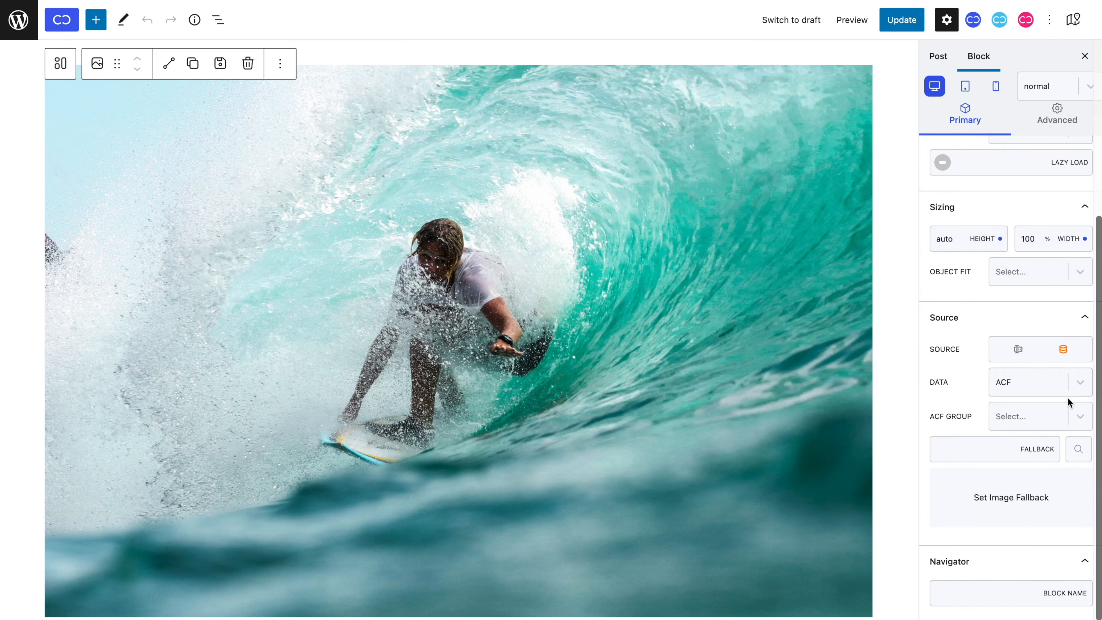
click(1035, 410)
click(1034, 454)
click(1034, 452)
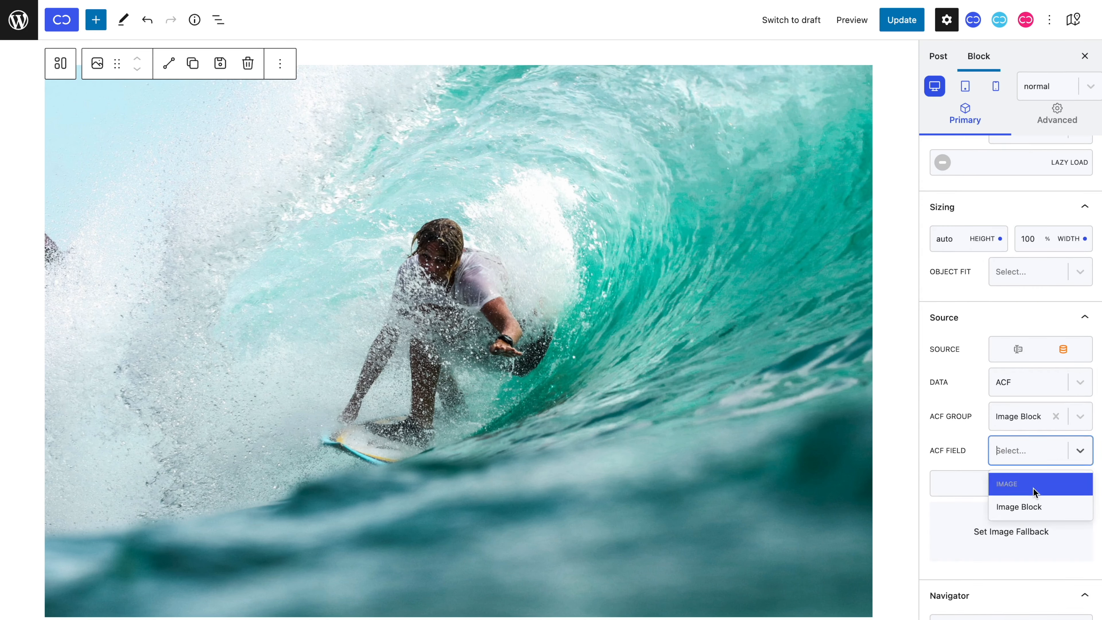
click(1035, 502)
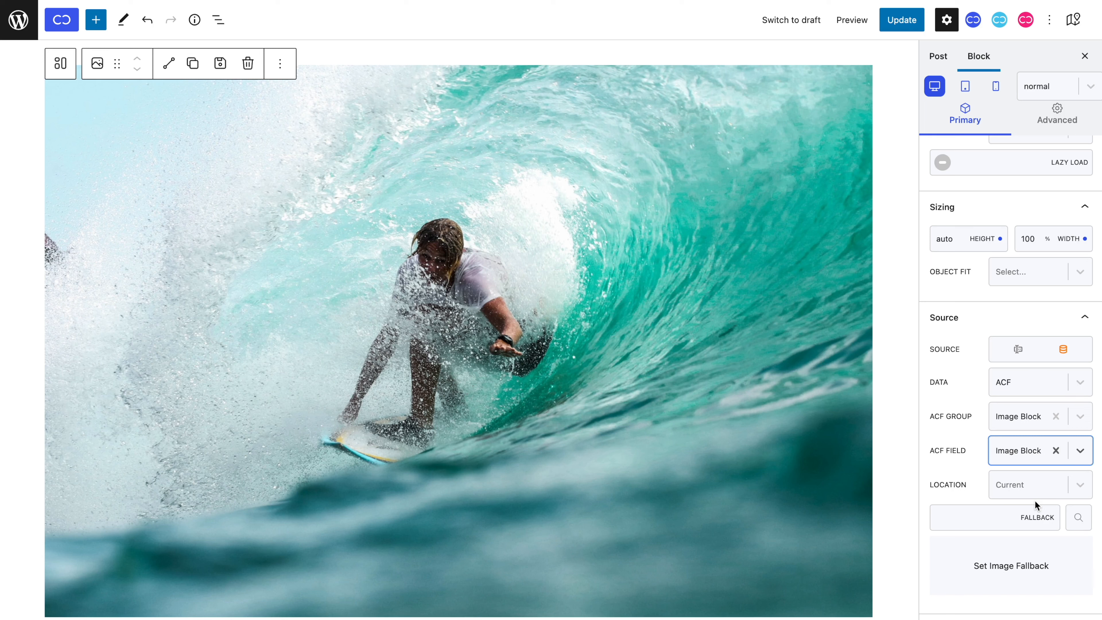
Upload the dog photo into the post's Image Block custom field.
scroll(792, 489, down, 3)
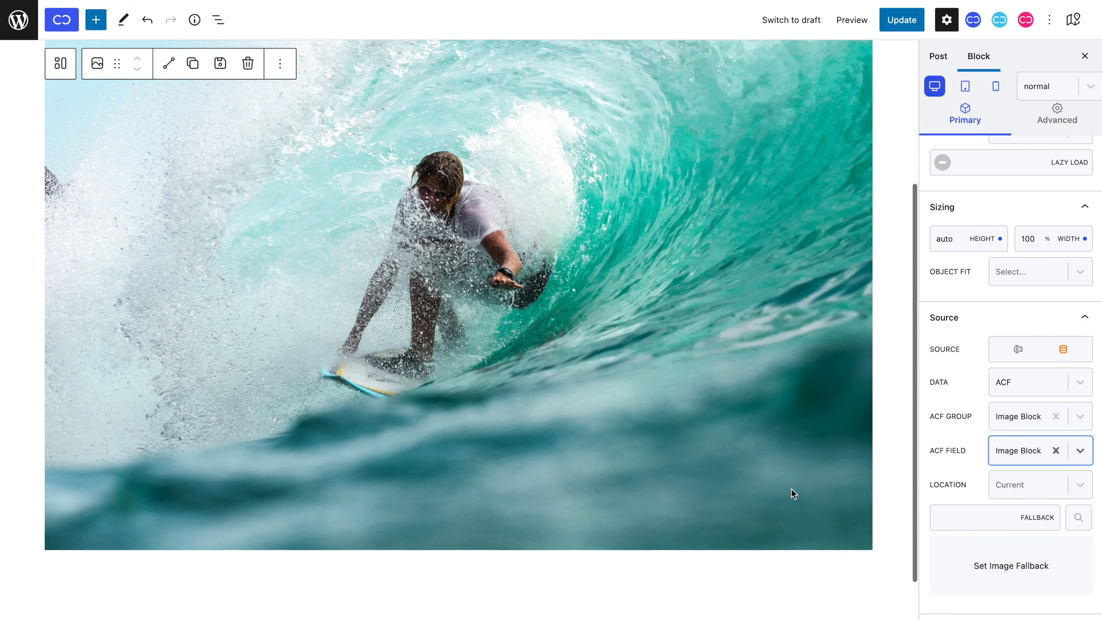
click(899, 605)
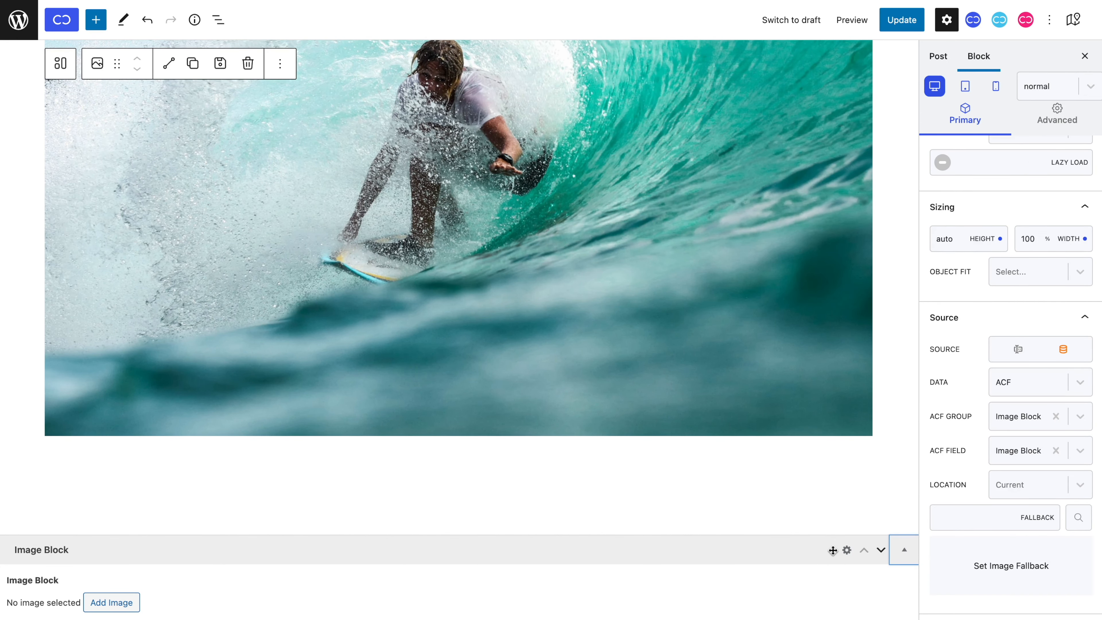
click(112, 602)
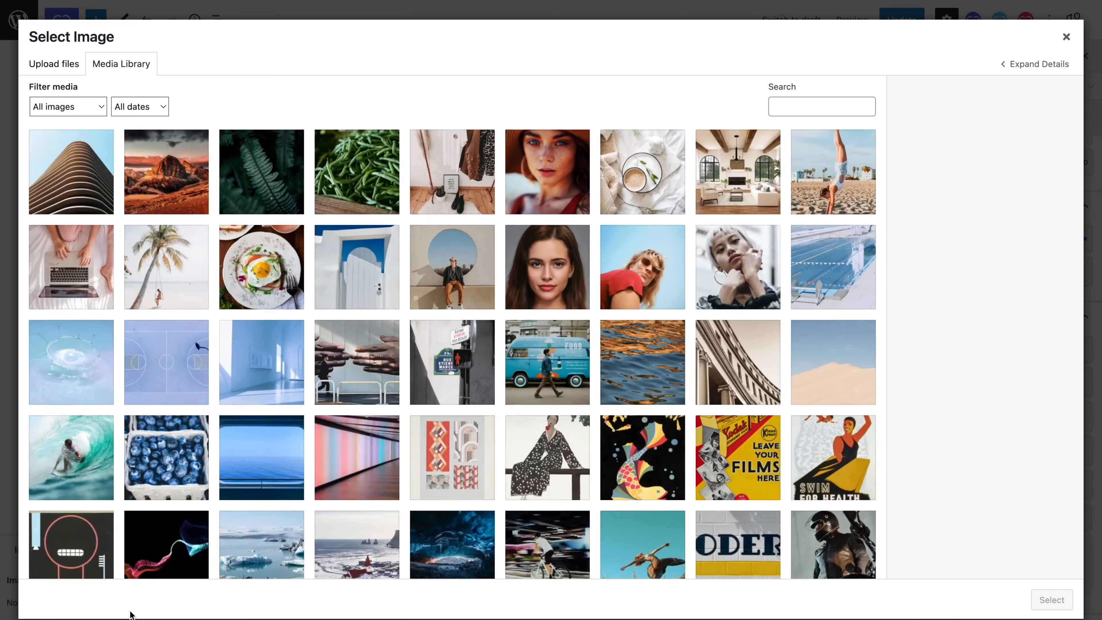
click(578, 307)
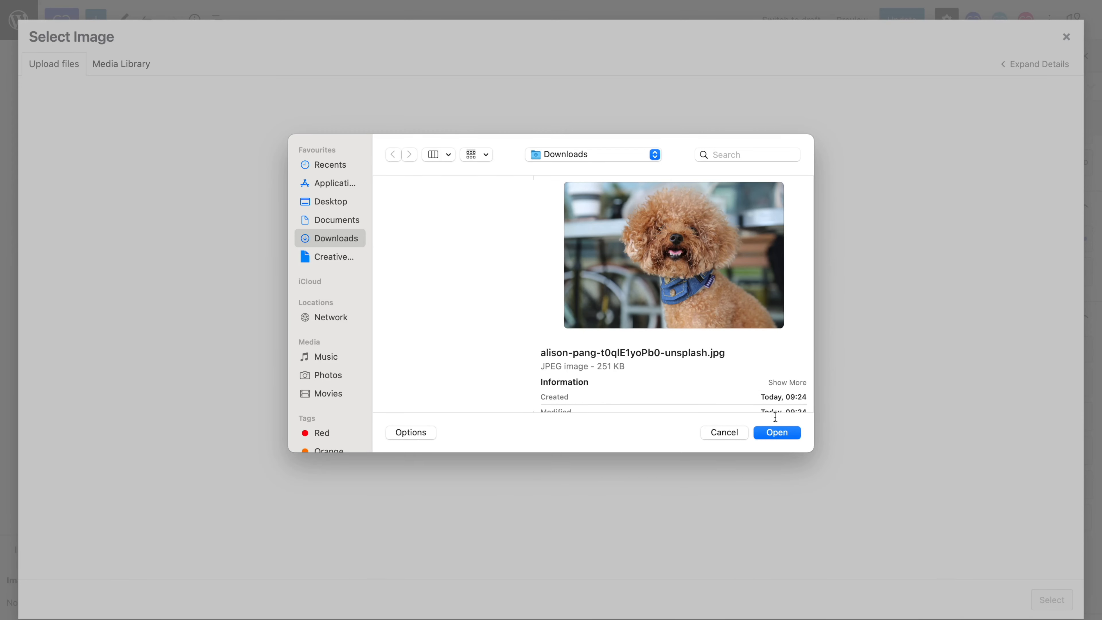
click(777, 433)
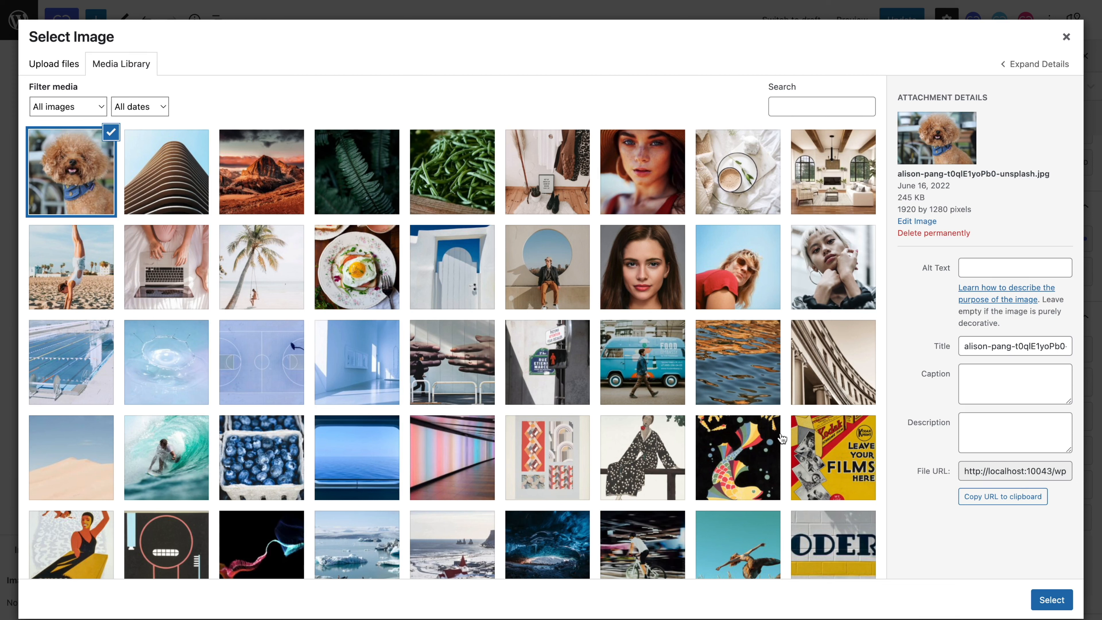
click(1068, 605)
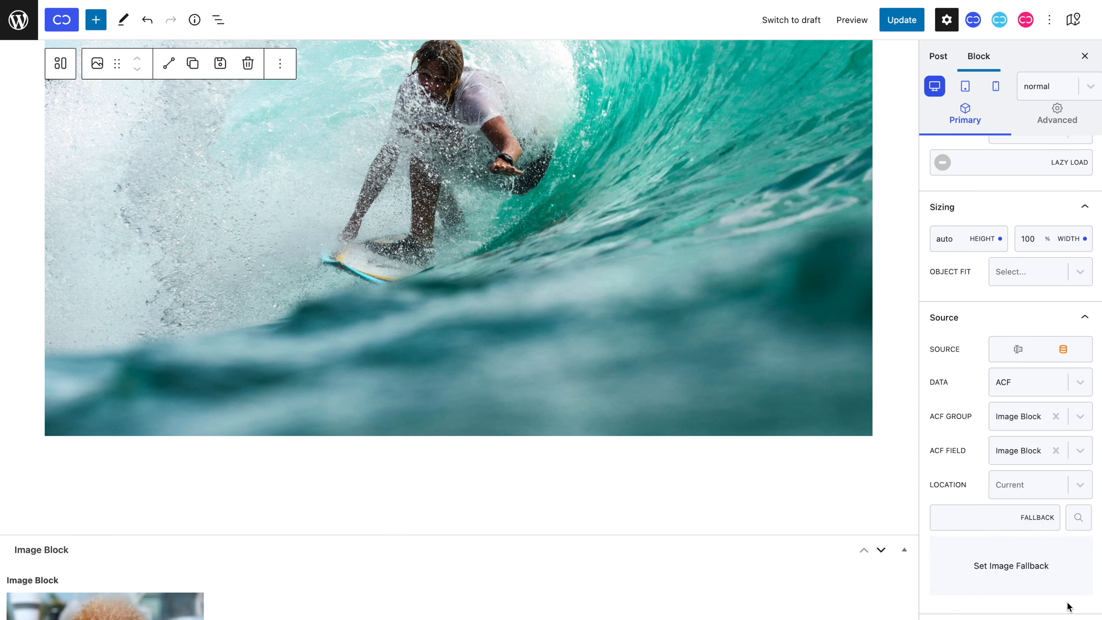
Update the post and select the image block now showing the poodle photo.
scroll(722, 504, down, 3)
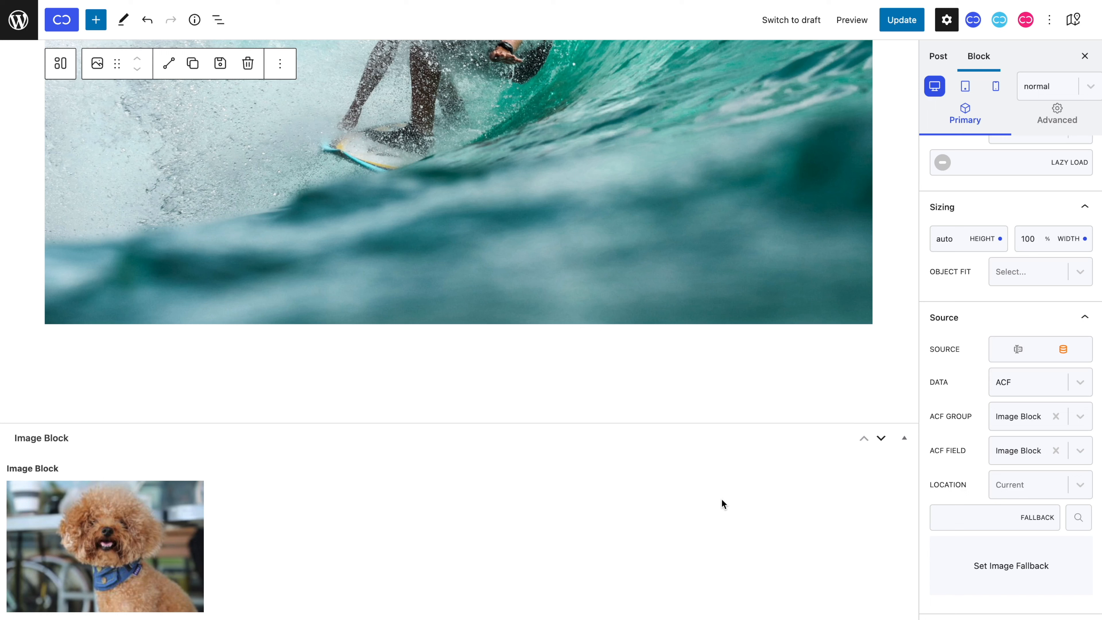
click(902, 30)
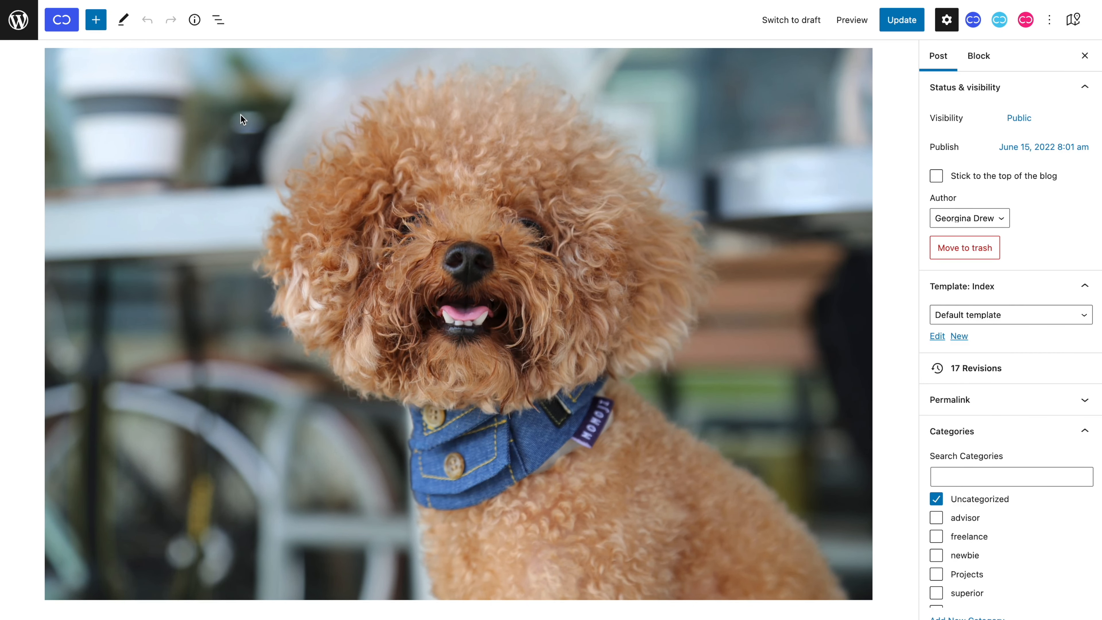
click(242, 119)
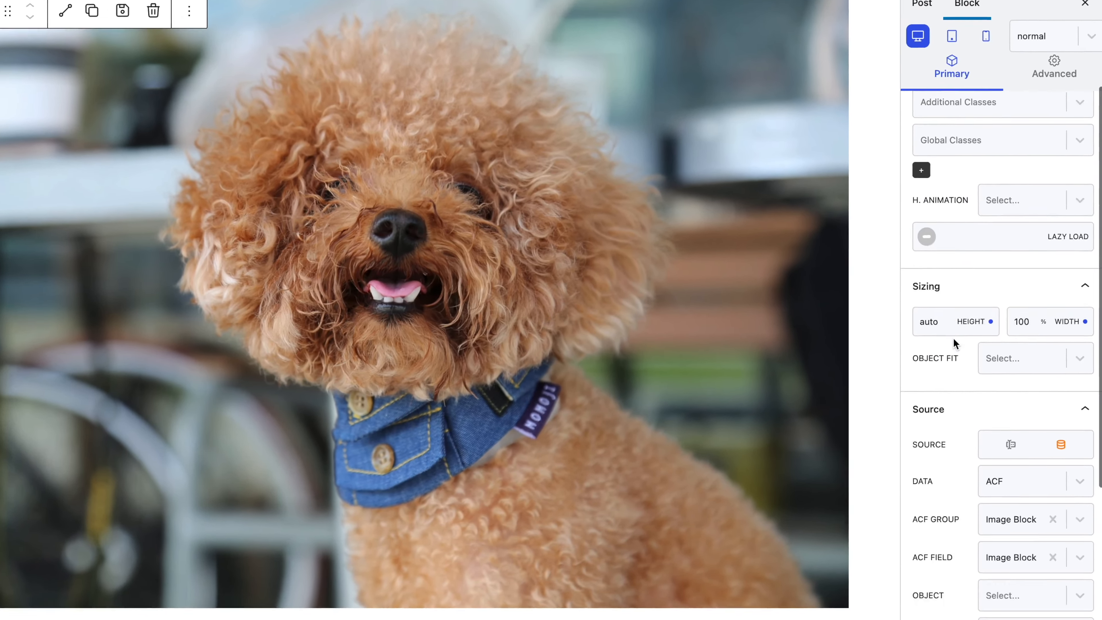
Browse the Object property list for the ACF image without choosing any option.
scroll(953, 338, down, 4)
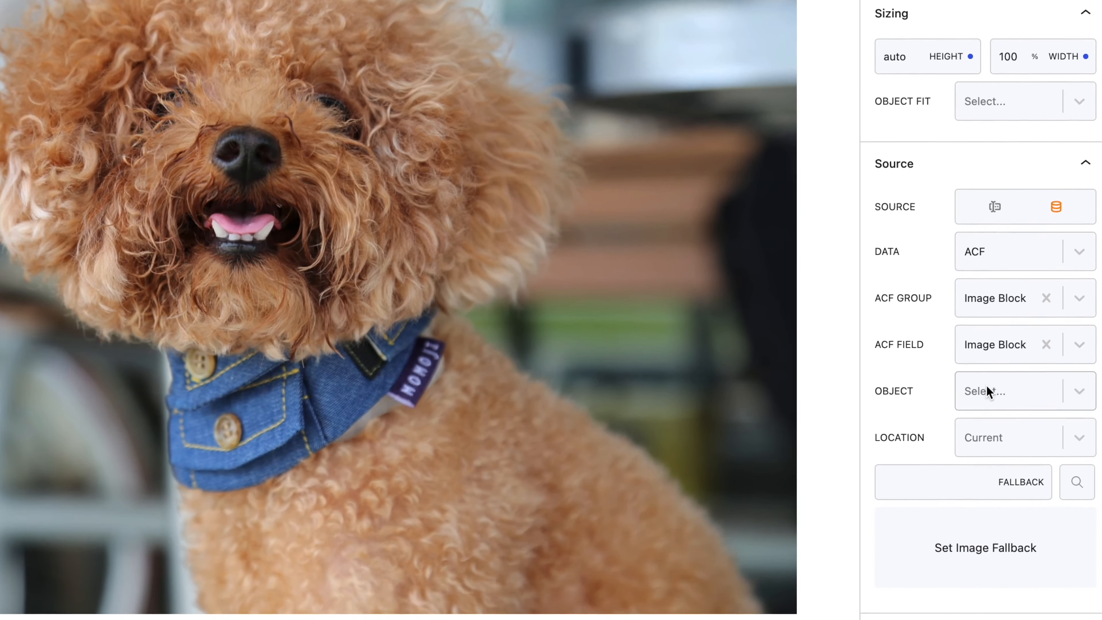
click(1006, 425)
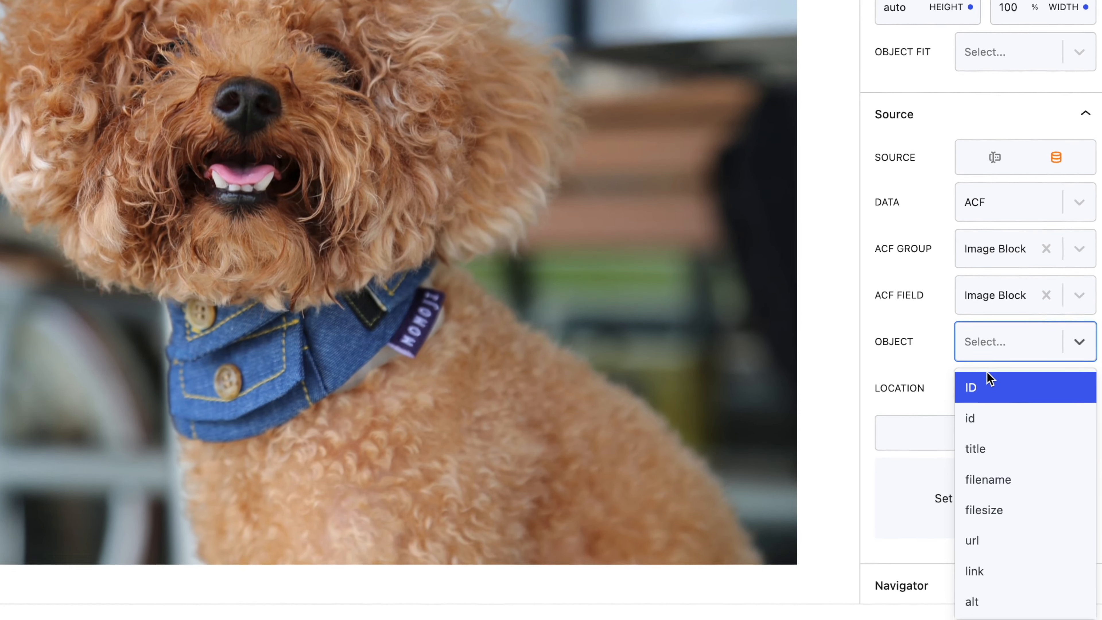
scroll(987, 373, down, 2)
scroll(987, 373, down, 5)
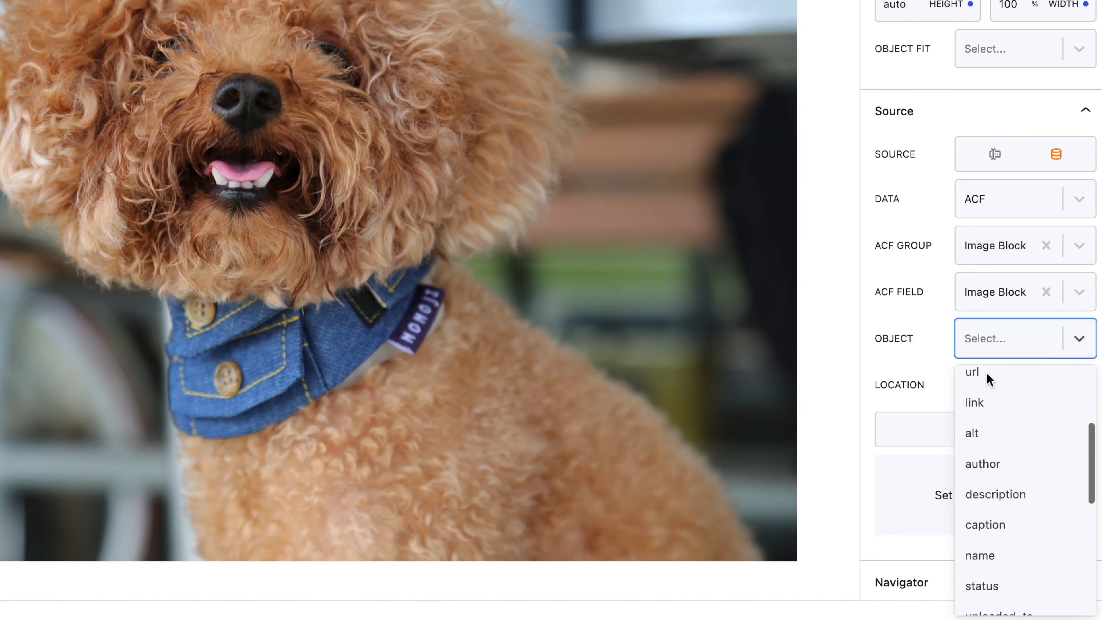
scroll(987, 373, down, 4)
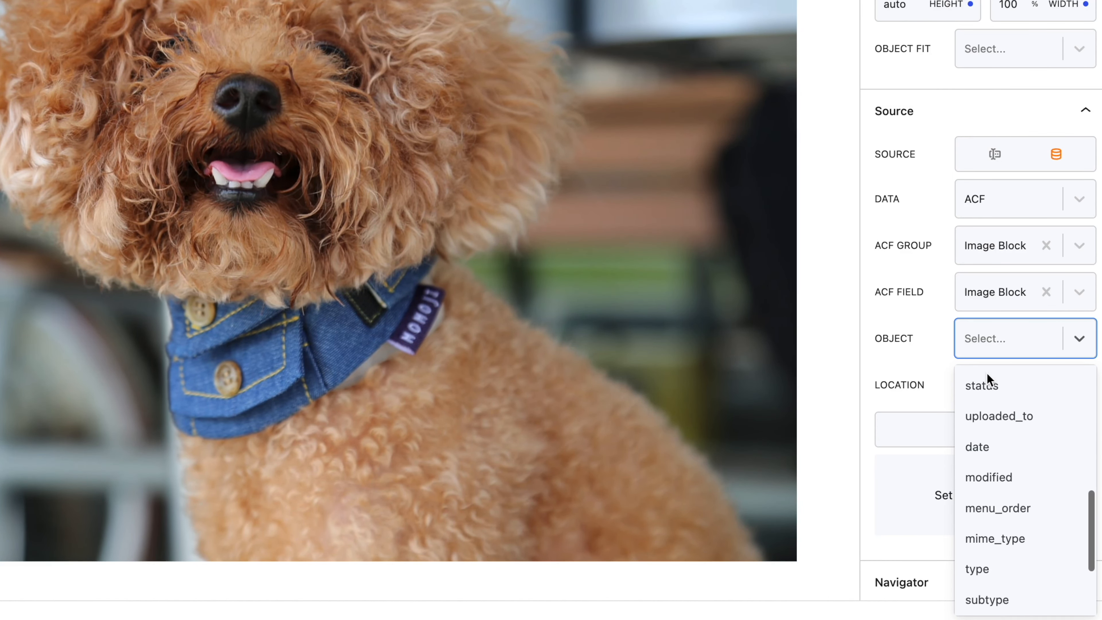
scroll(987, 373, down, 1)
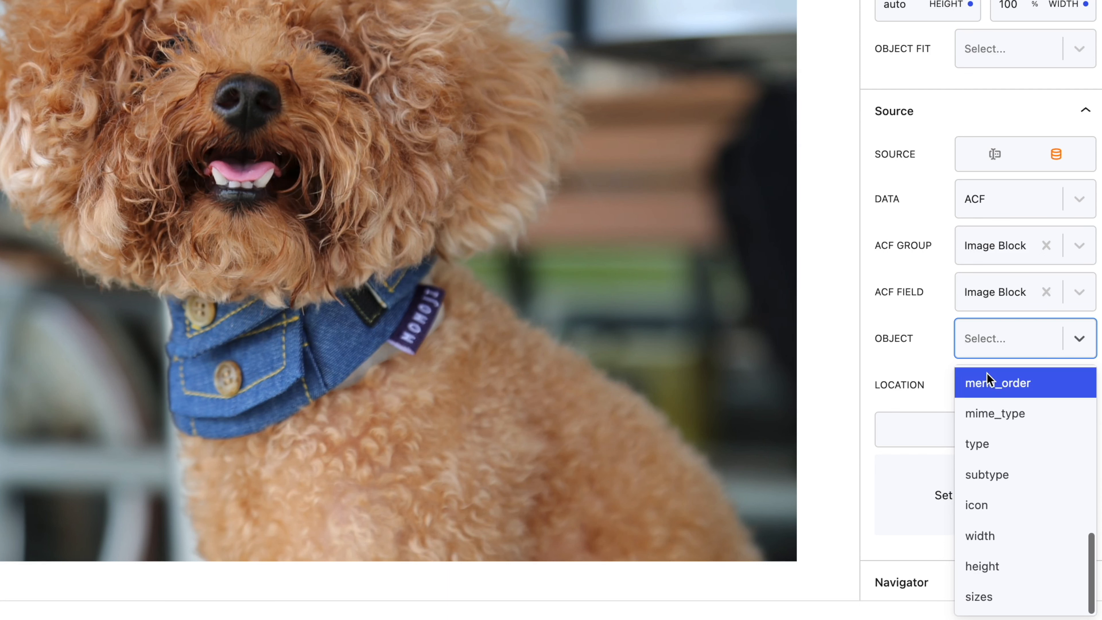
scroll(987, 373, up, 10)
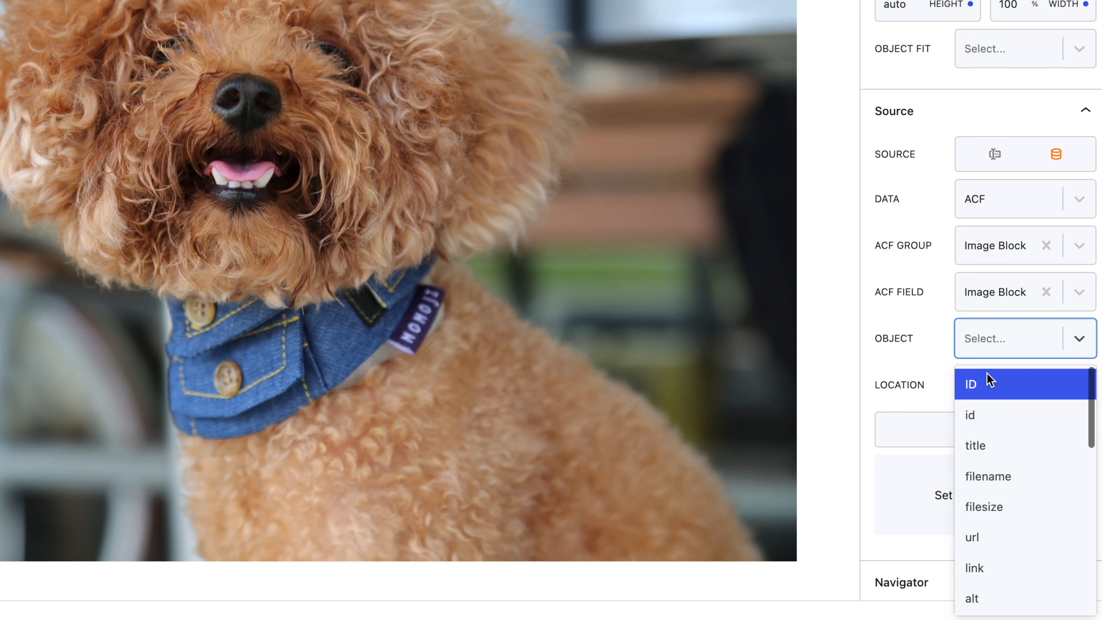
click(1005, 345)
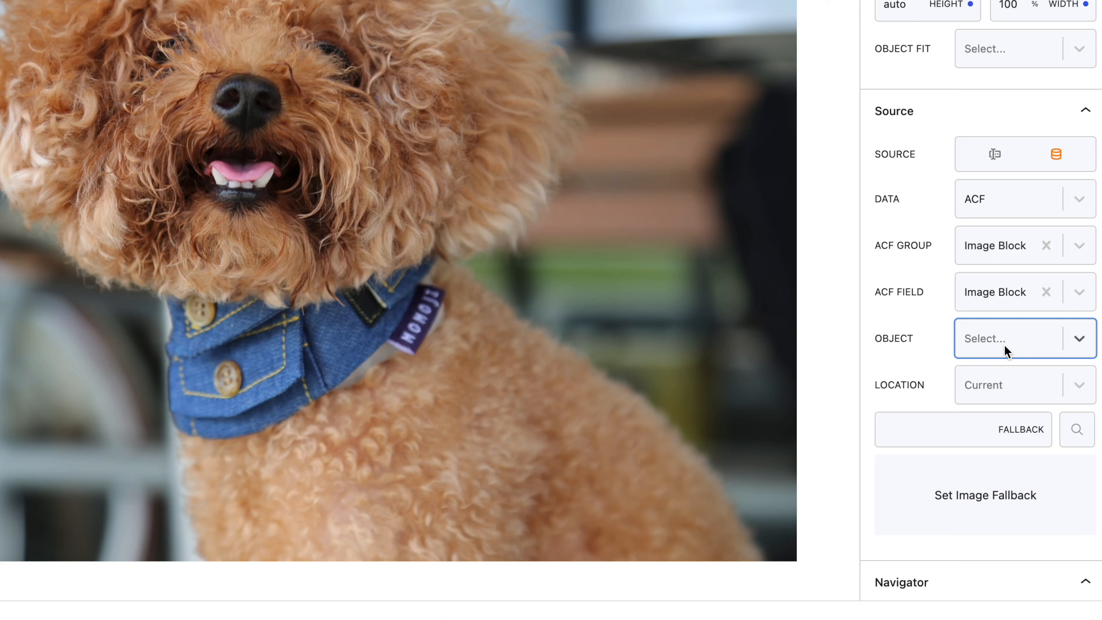
Set the ACF field's location to Current Post.
click(1008, 383)
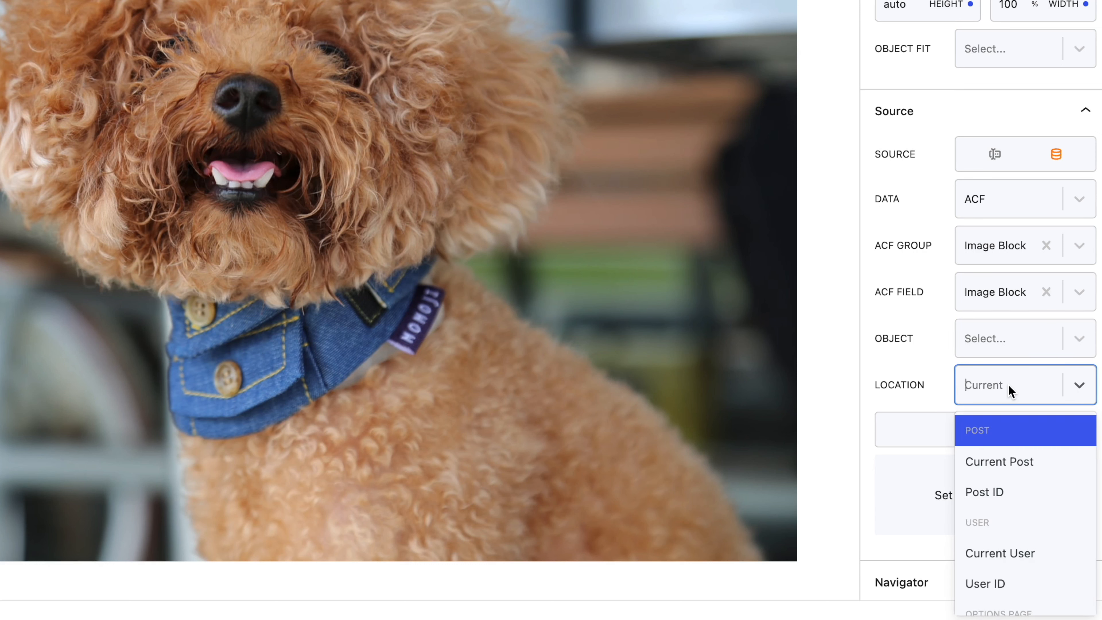
scroll(1035, 447, down, 1)
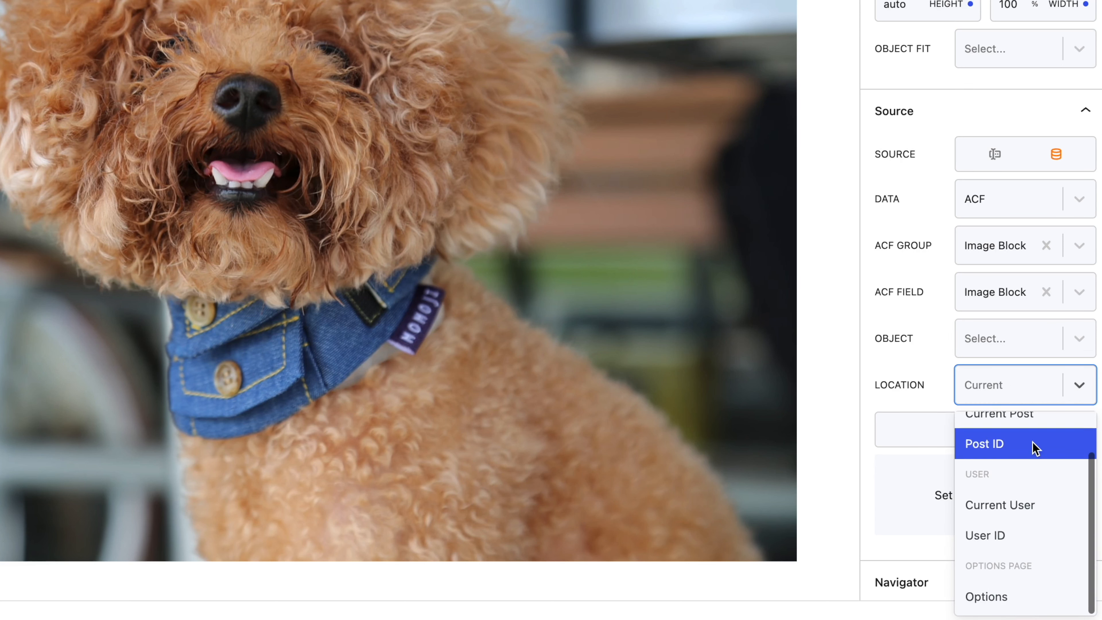
scroll(1035, 447, up, 1)
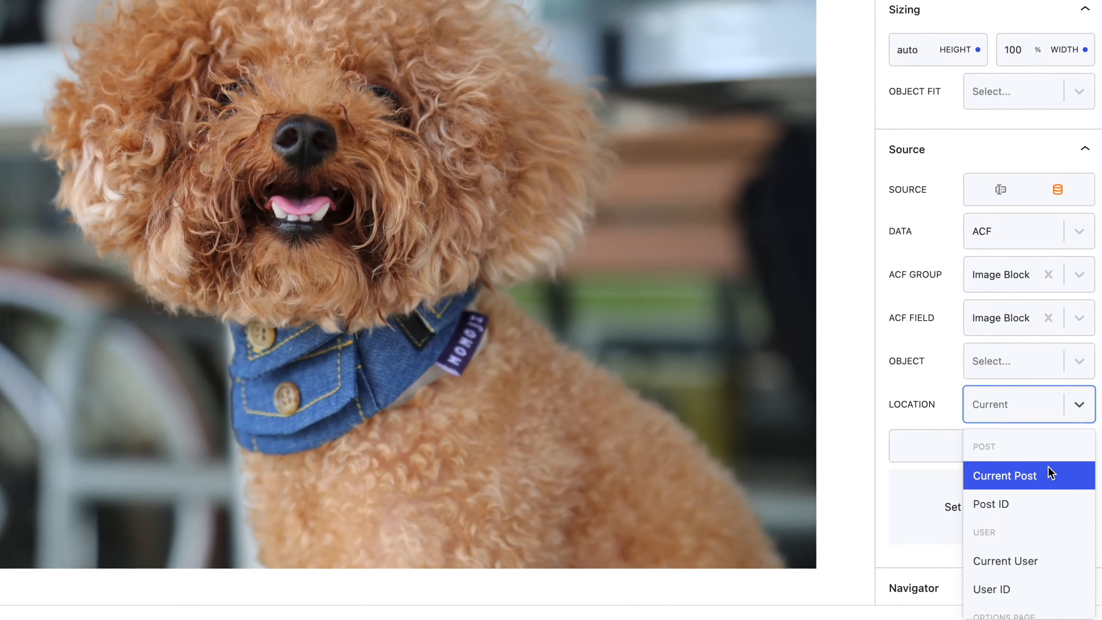
click(1051, 463)
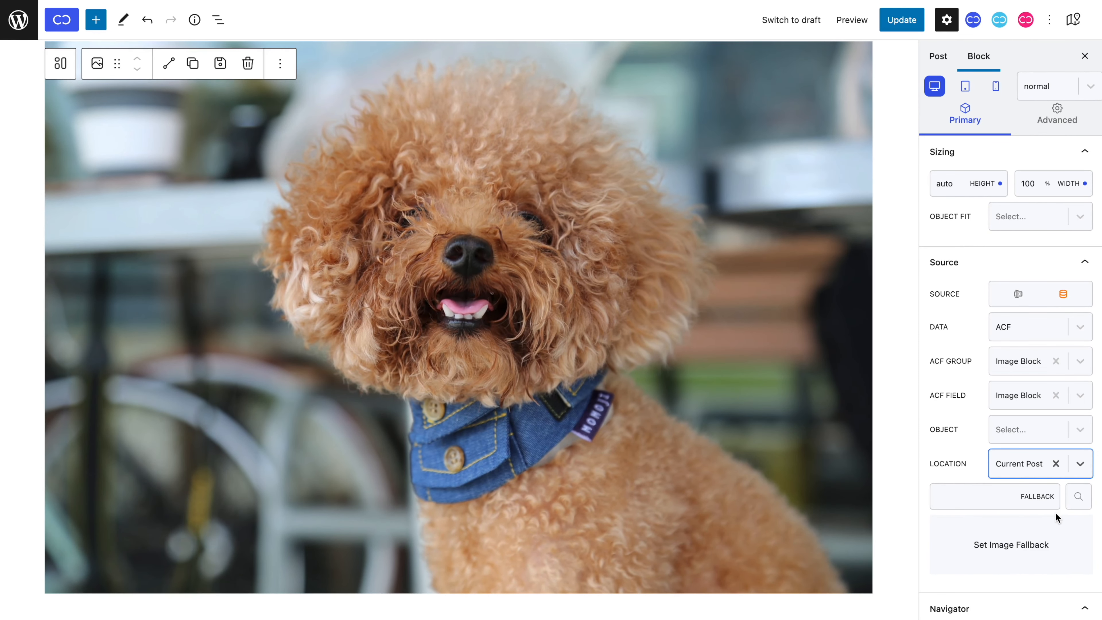
click(1010, 453)
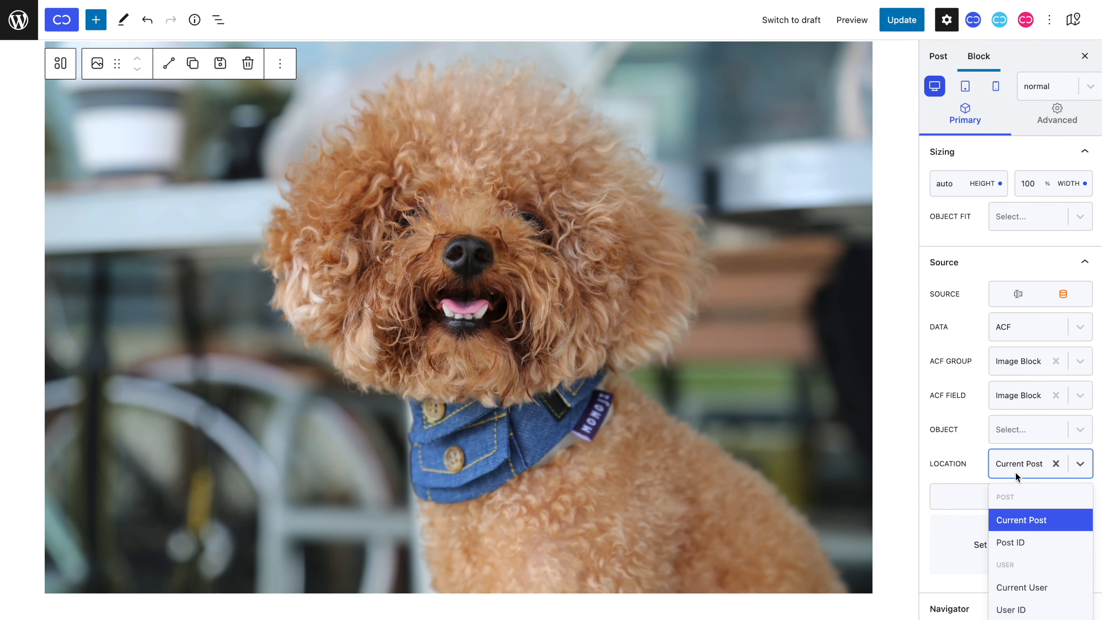
click(1025, 542)
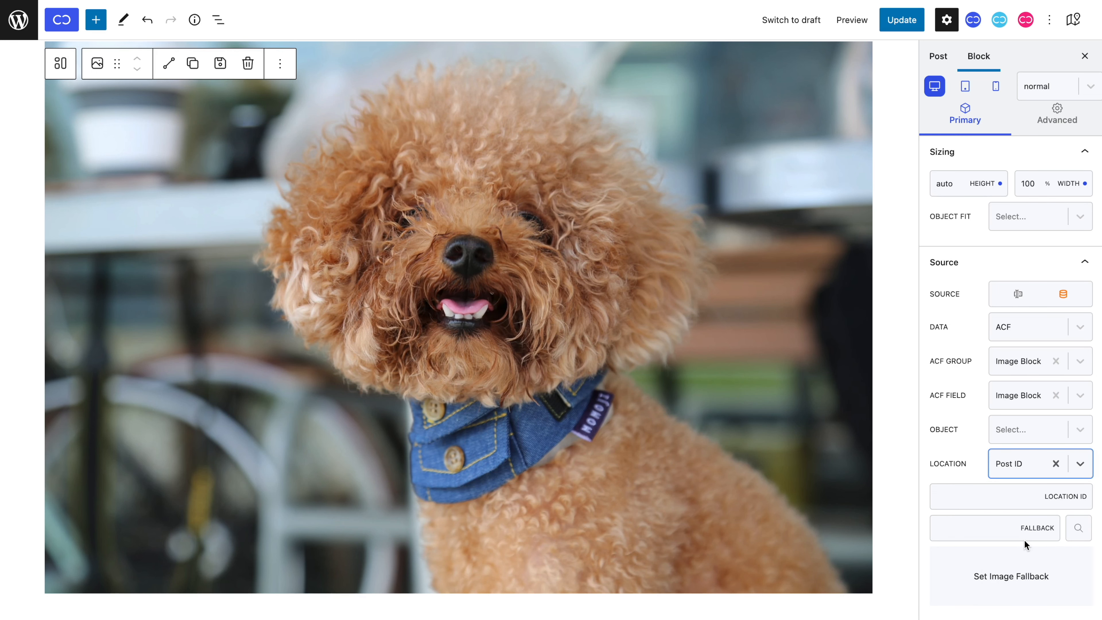
click(1014, 504)
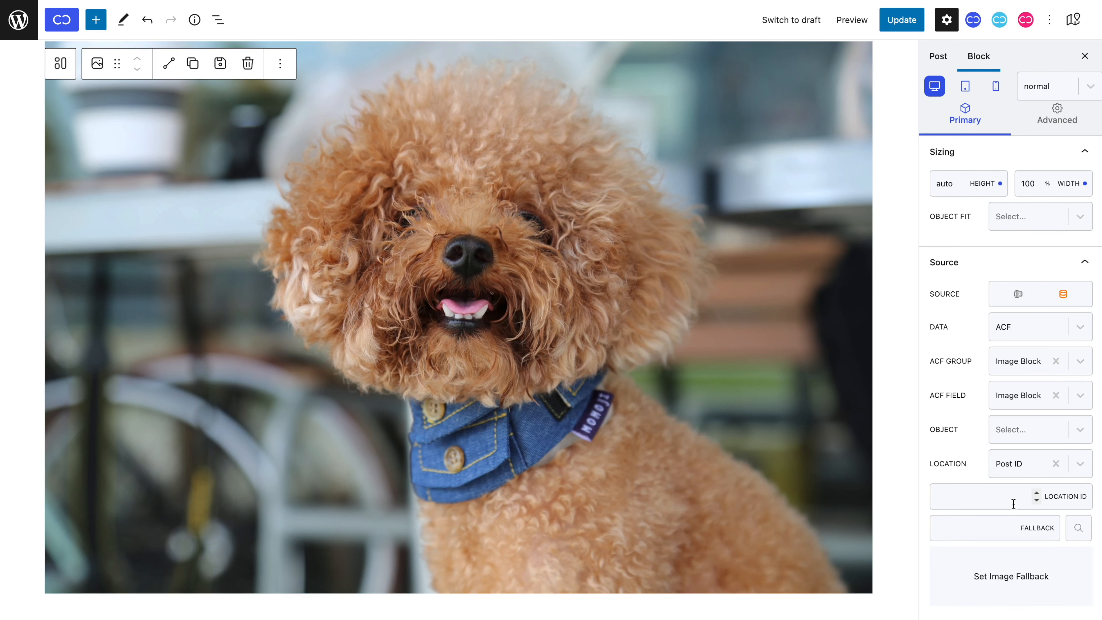
text(2775)
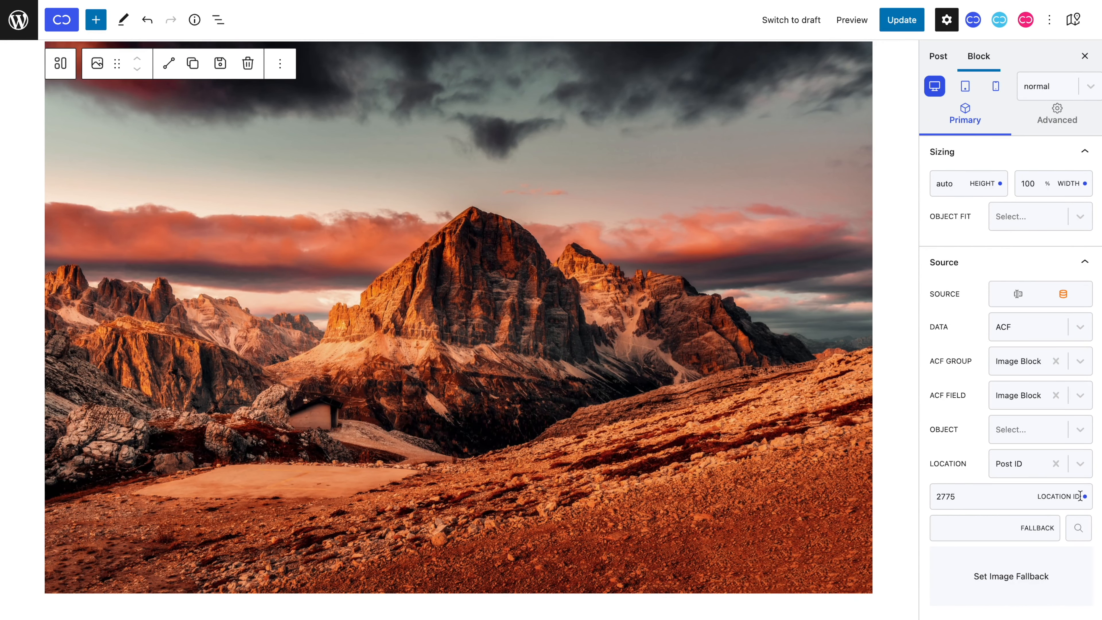
click(1056, 465)
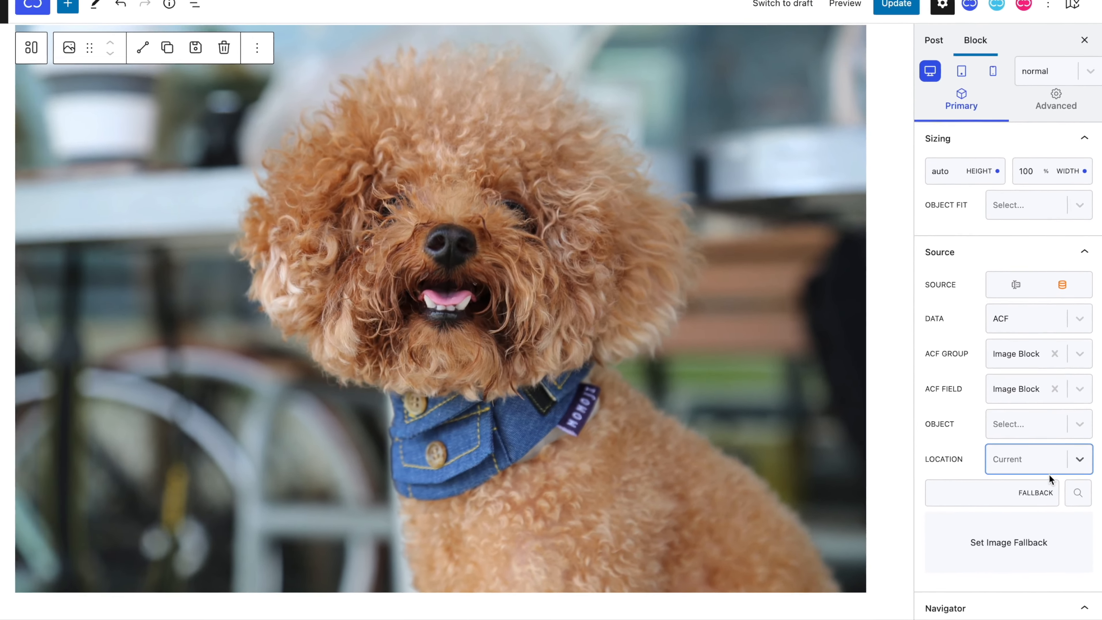
Set the blue door photo as fallback image, then remove the fallback again.
click(1077, 494)
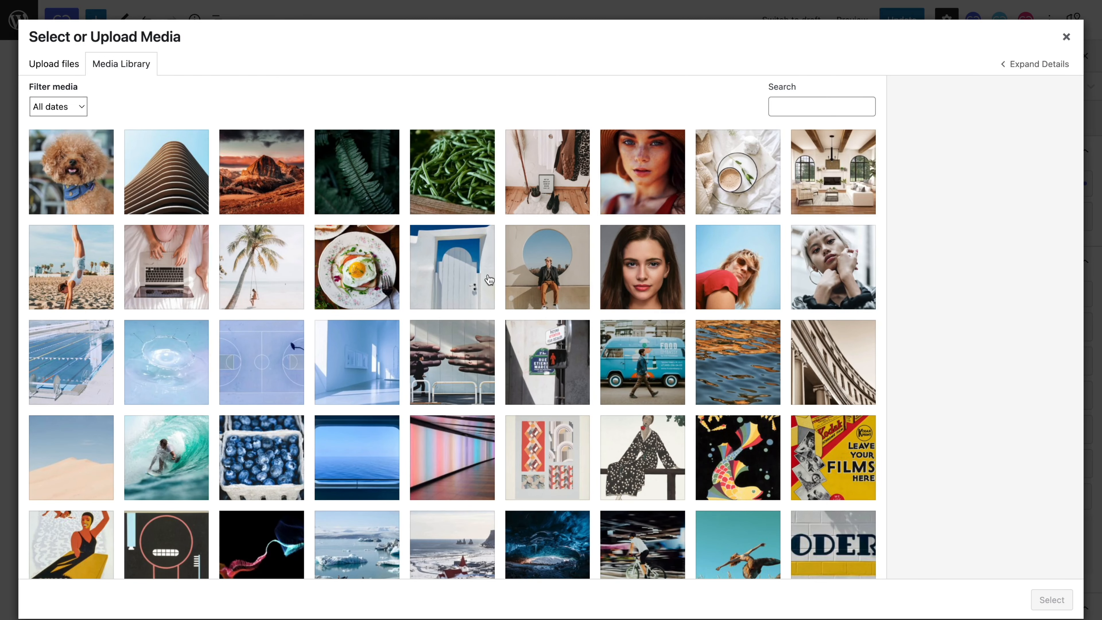
click(488, 278)
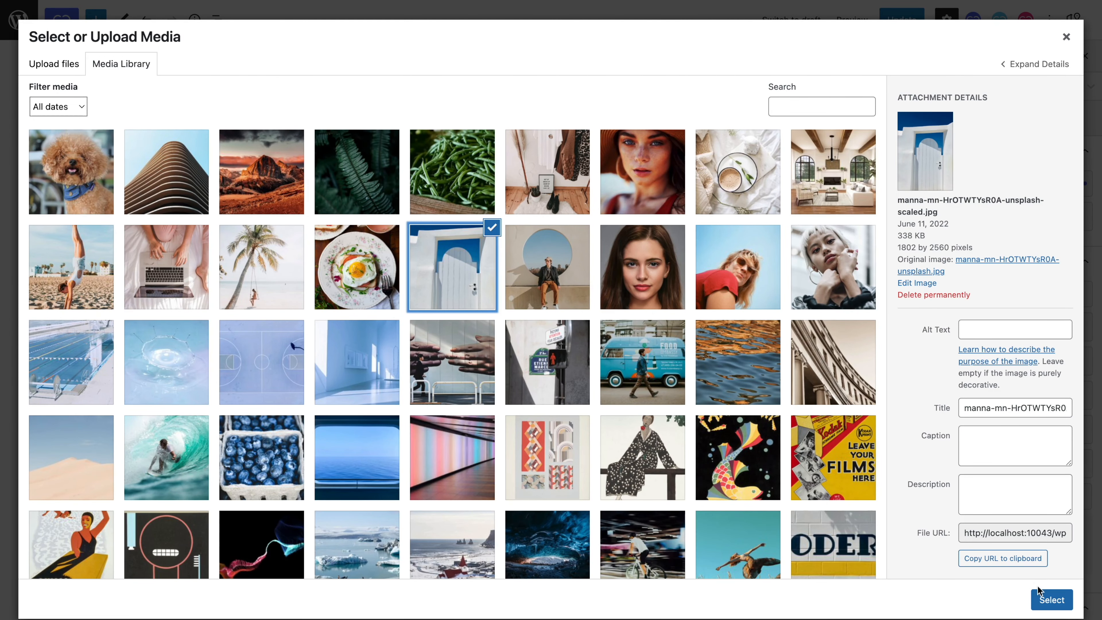
click(1042, 598)
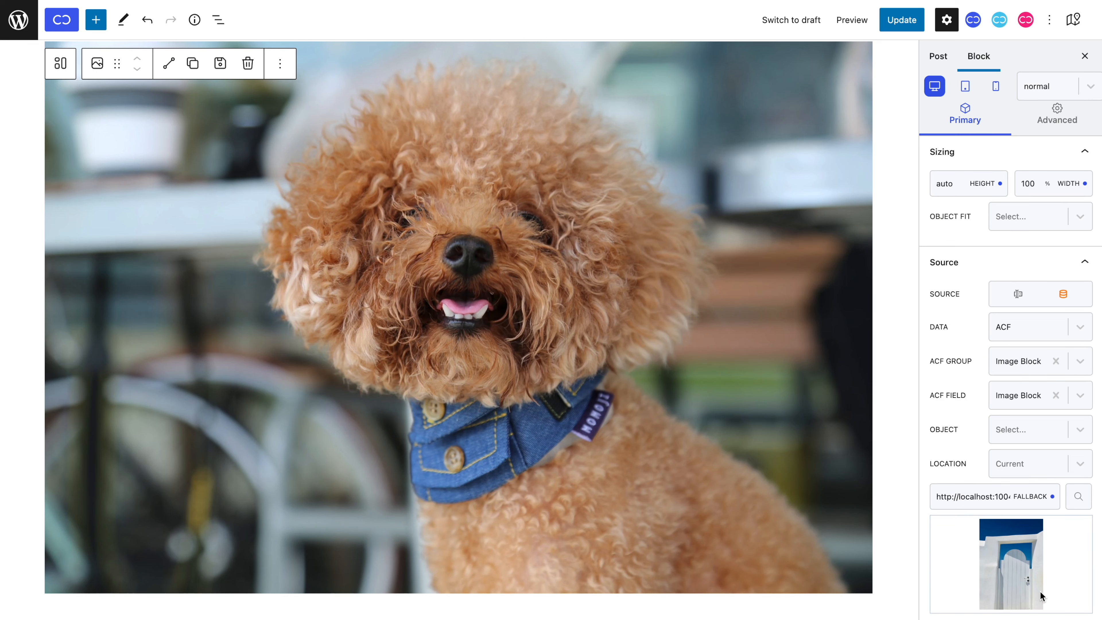
click(1052, 497)
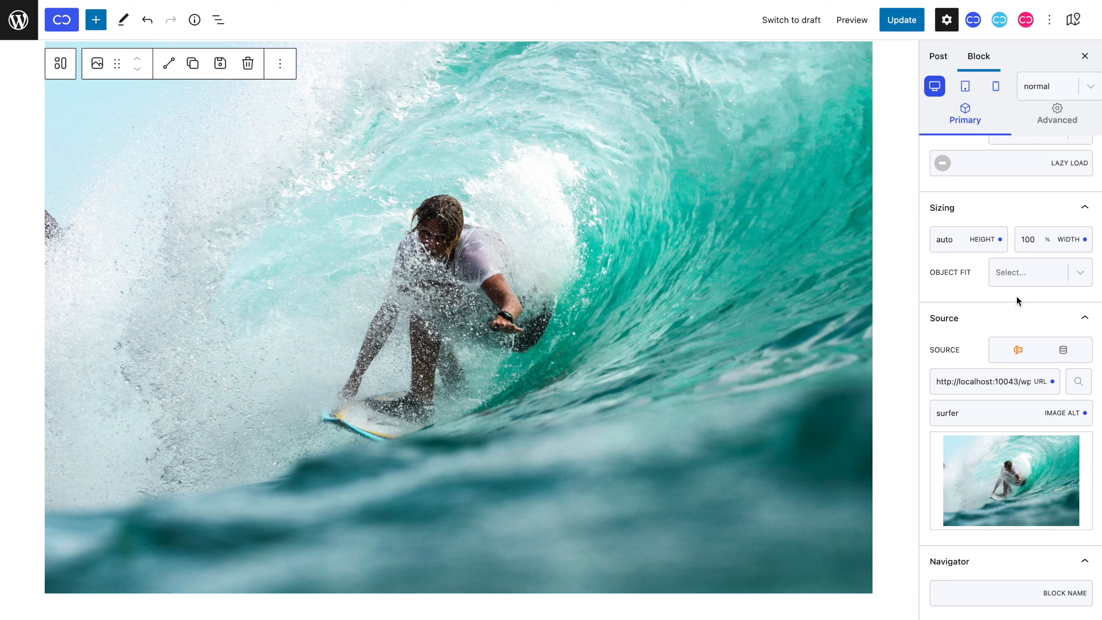
scroll(1016, 296, up, 3)
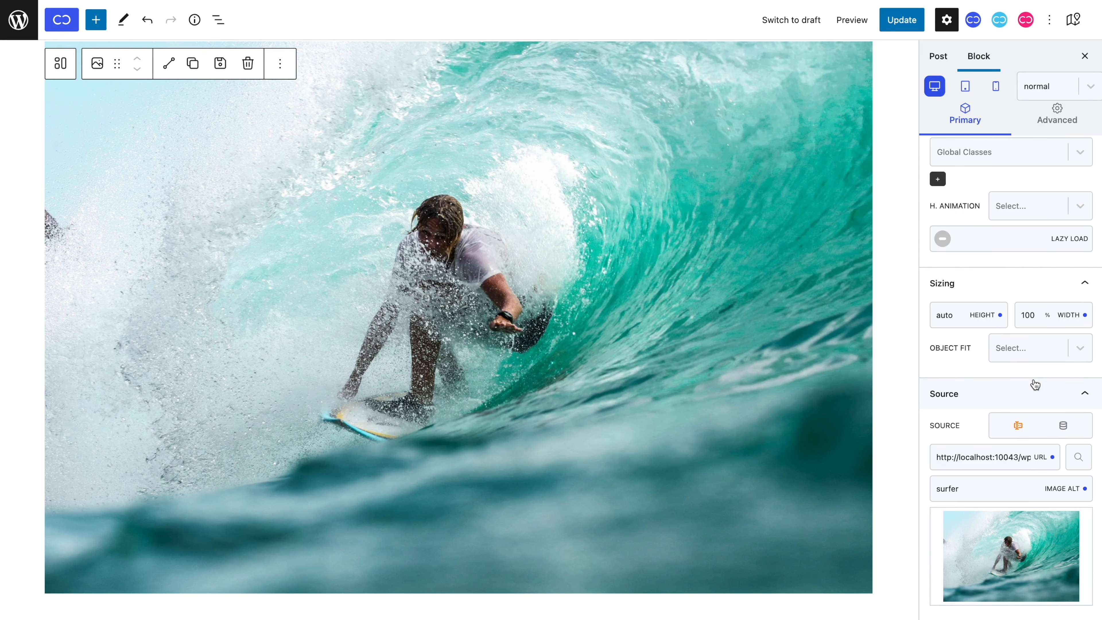
Set the image height to 400px and width to auto.
double_click(1028, 315)
text(400px)
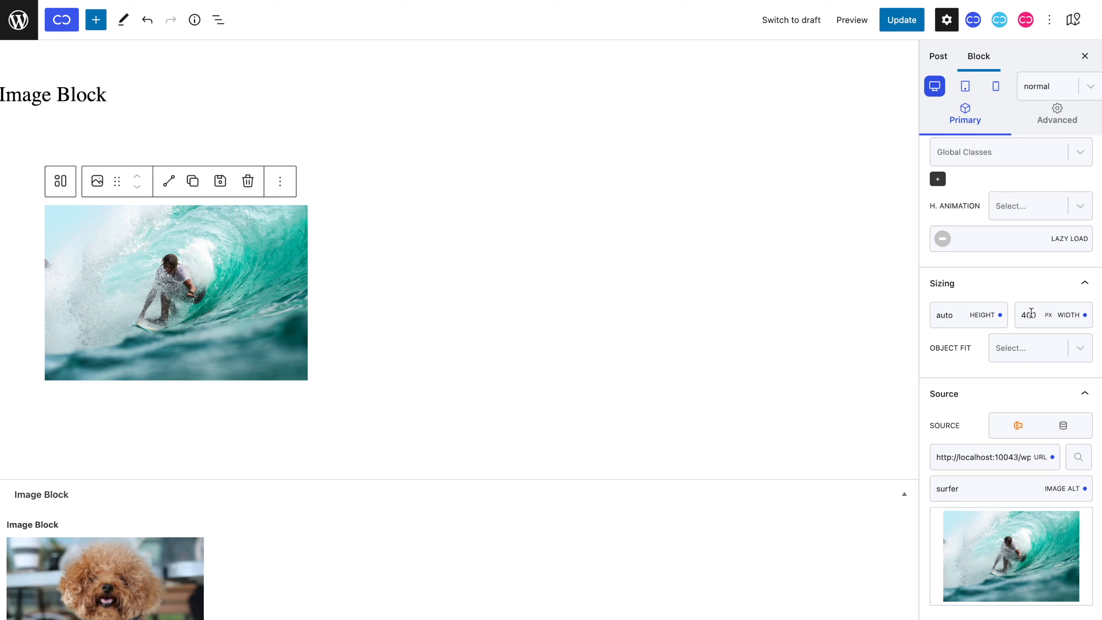
double_click(945, 315)
text(400px)
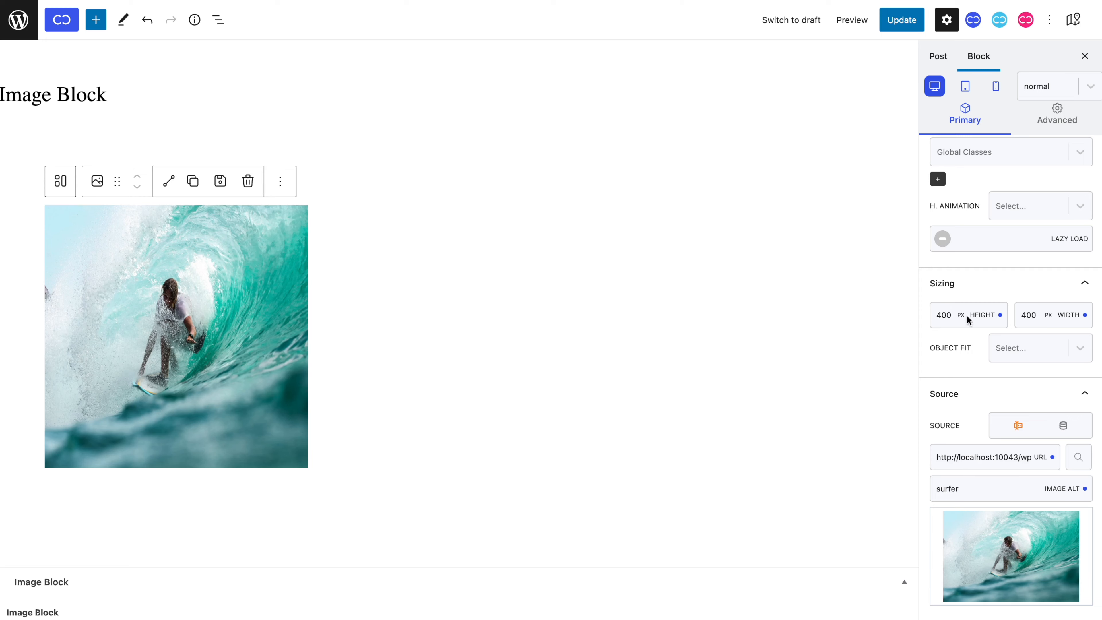
double_click(1029, 315)
text(auto)
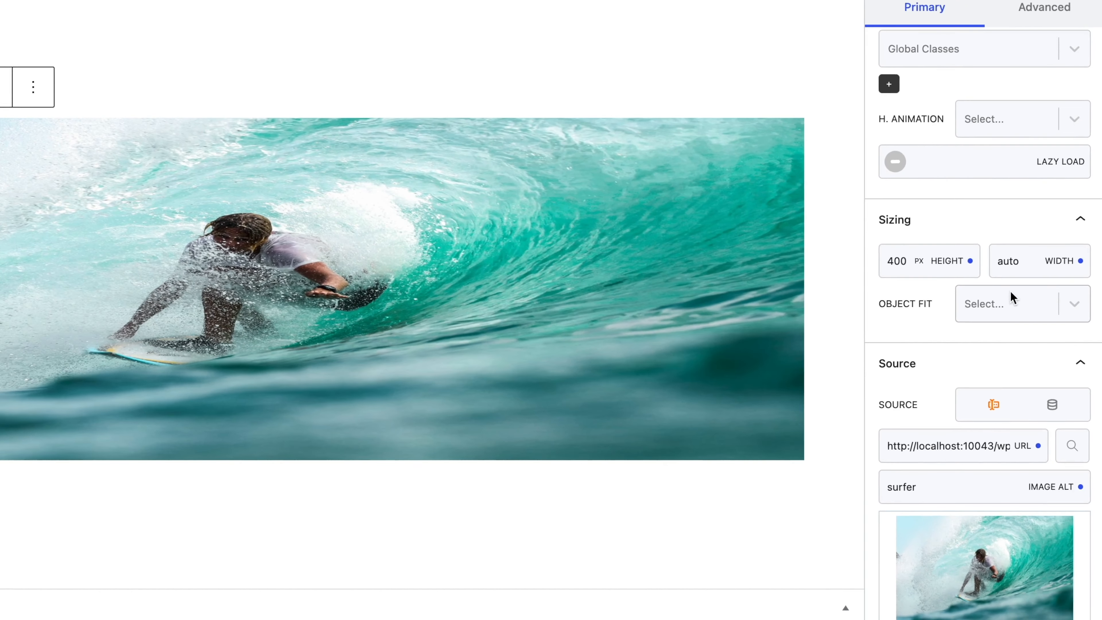
Set the image's Object Fit to cover after briefly trying contain.
click(1032, 340)
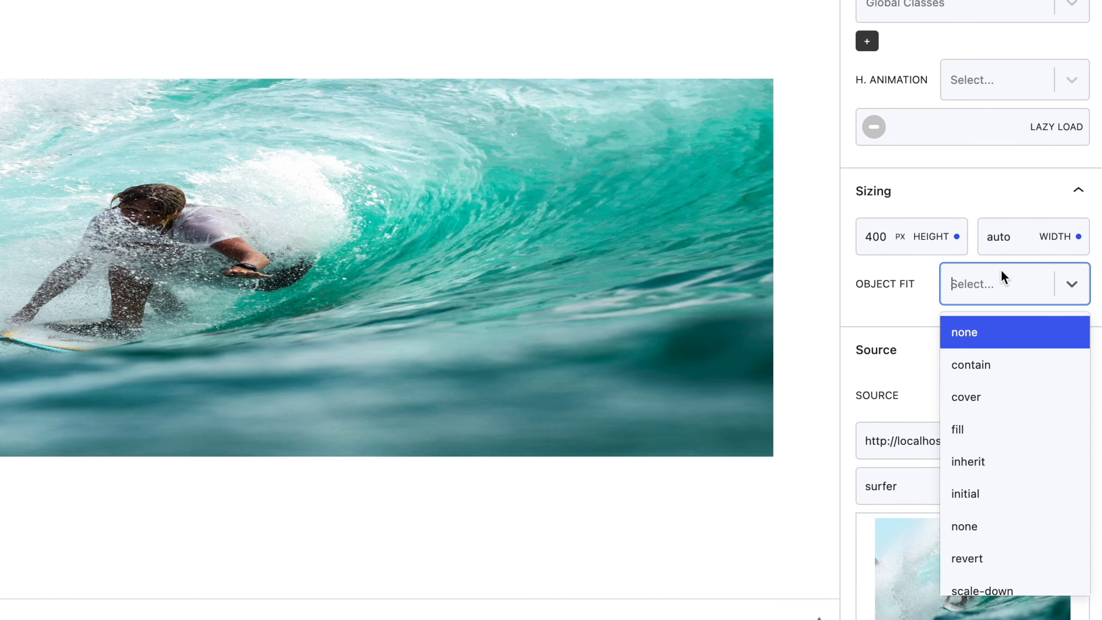
scroll(1015, 386, down, 2)
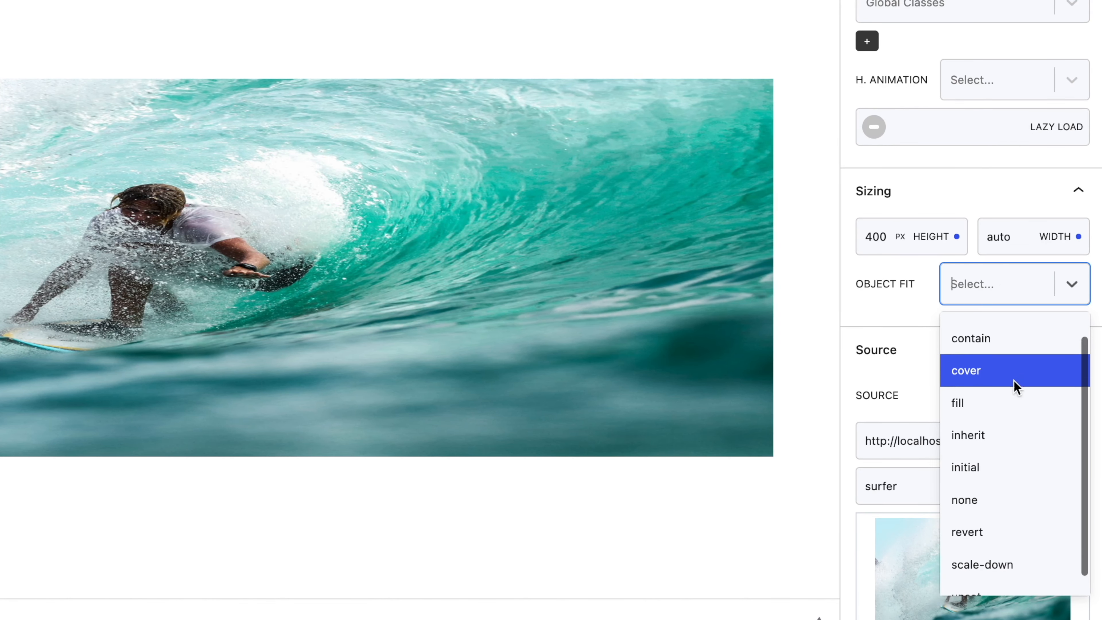
scroll(1015, 386, up, 1)
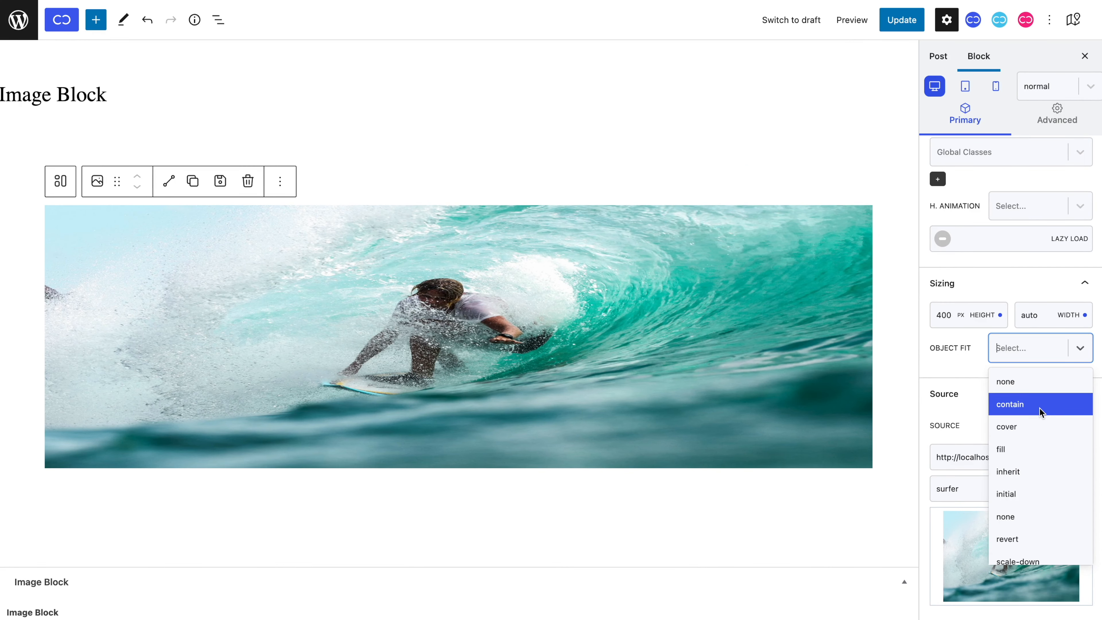
click(1041, 412)
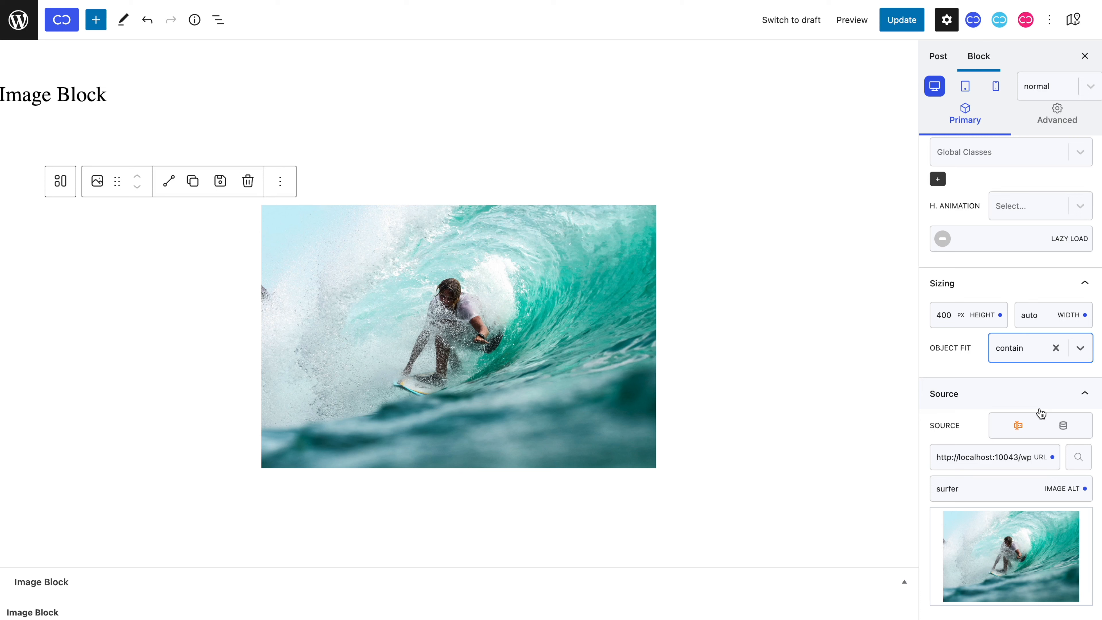
click(1014, 354)
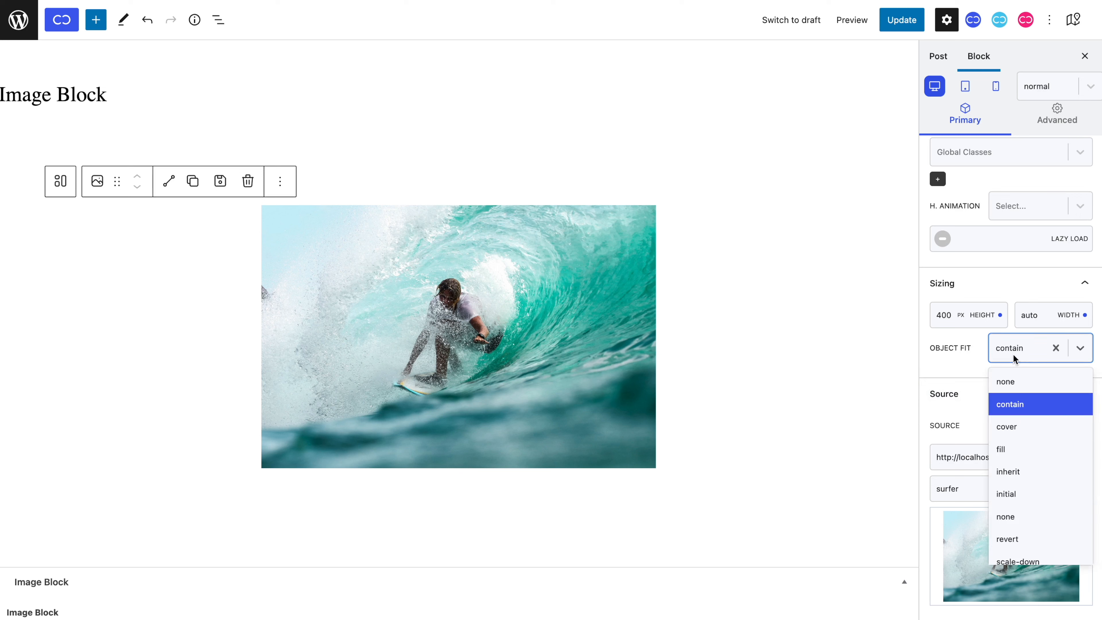
click(1019, 427)
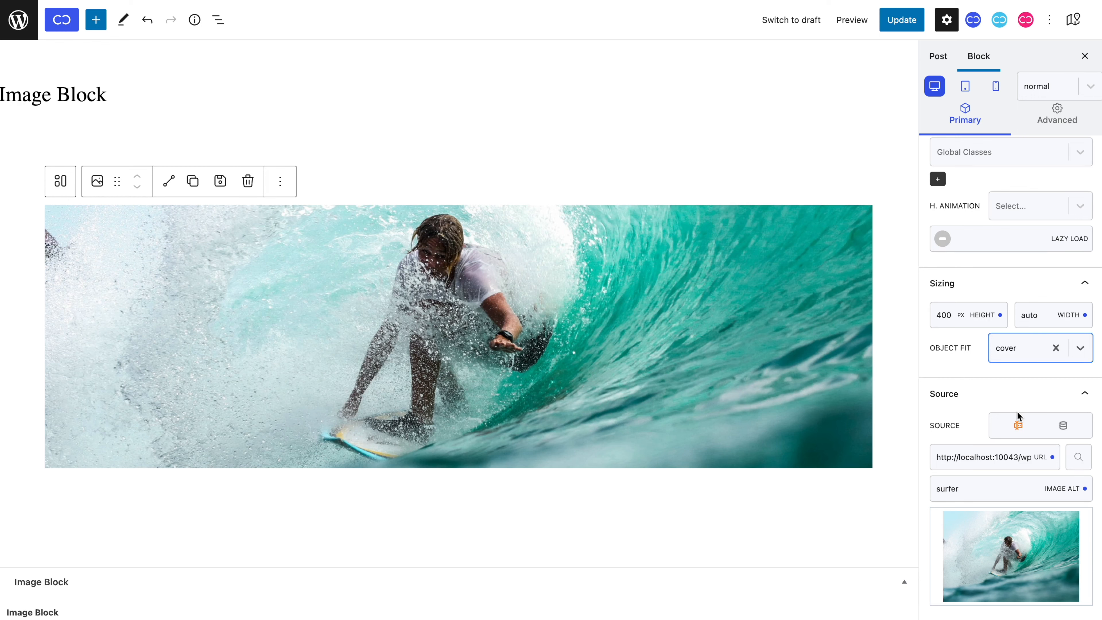
scroll(1017, 411, up, 5)
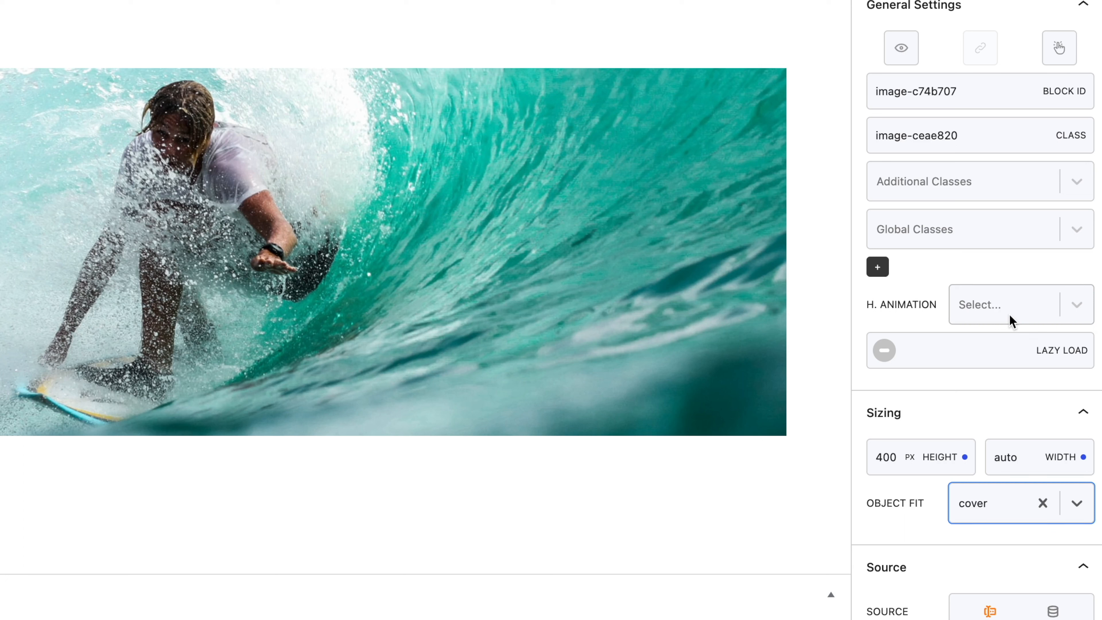
click(1010, 322)
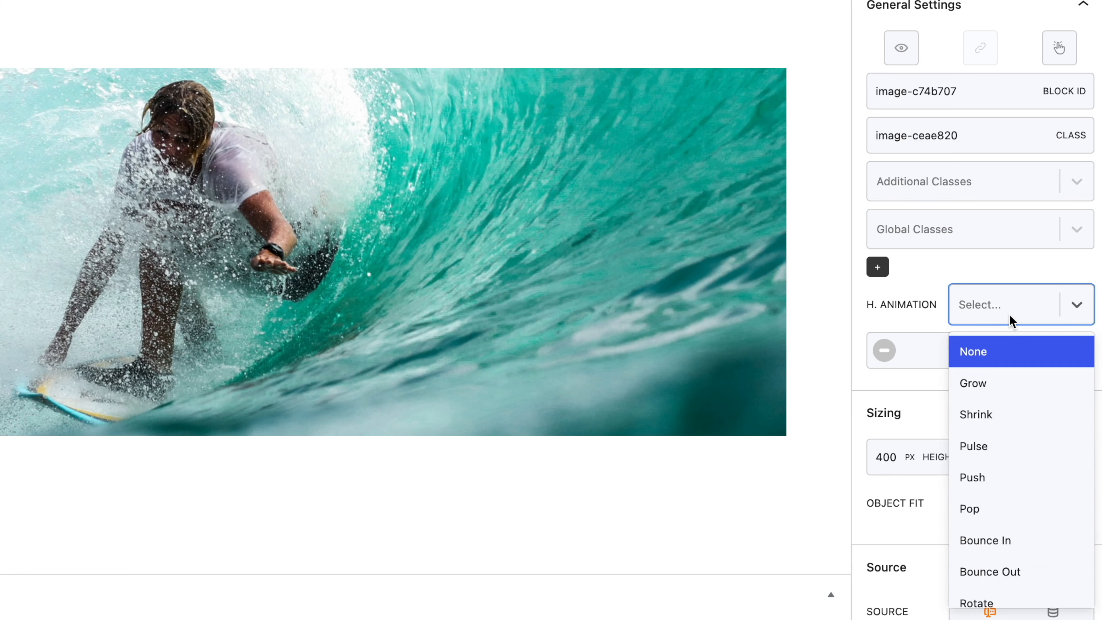
scroll(1012, 359, down, 6)
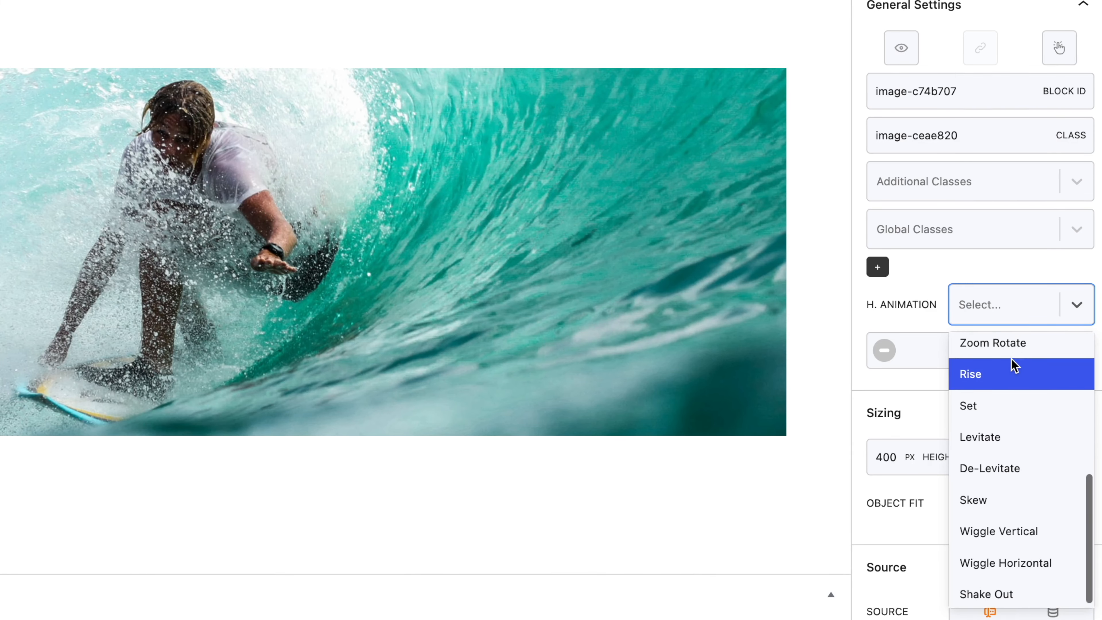
Try Pulse, Pop, Grow and Zoom Rotate hover animations, clear it, and enable Lazy Load.
scroll(1011, 357, up, 5)
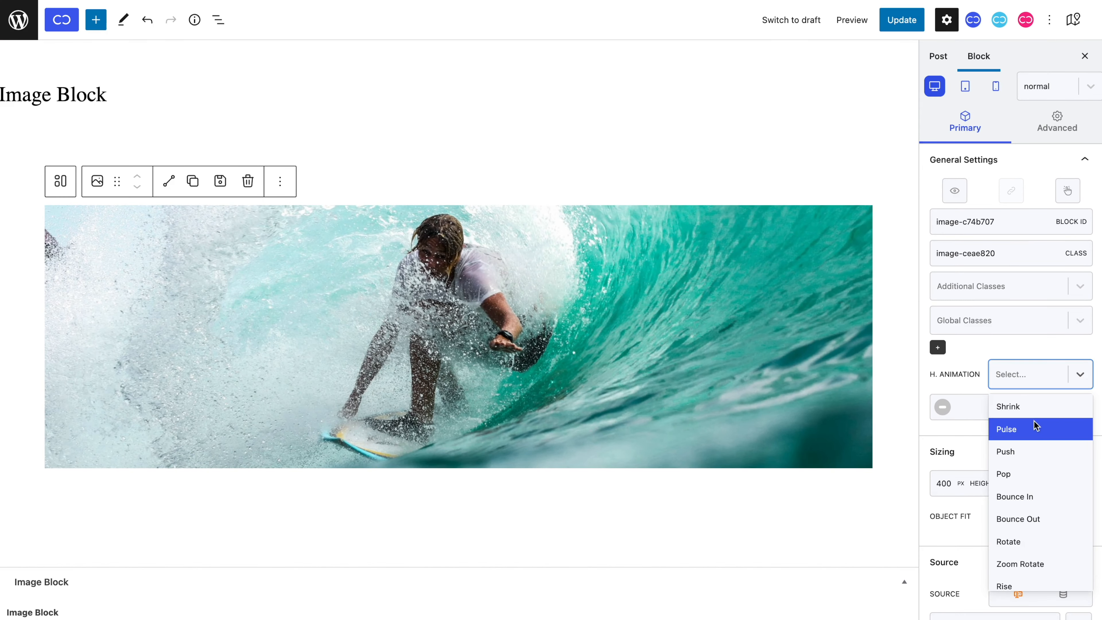
click(1029, 415)
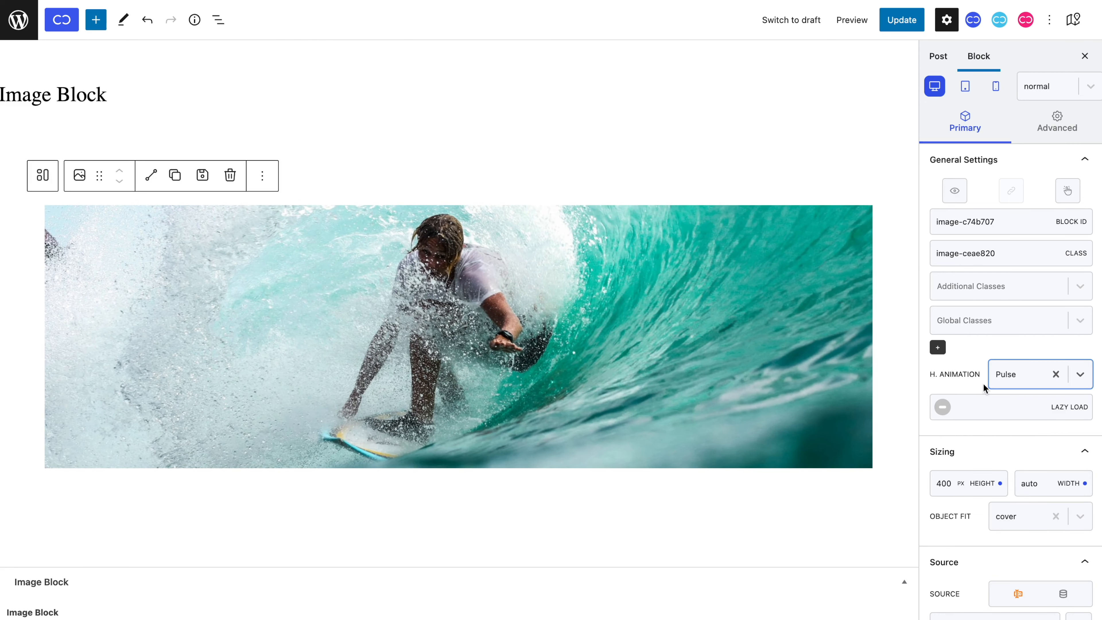
click(1003, 381)
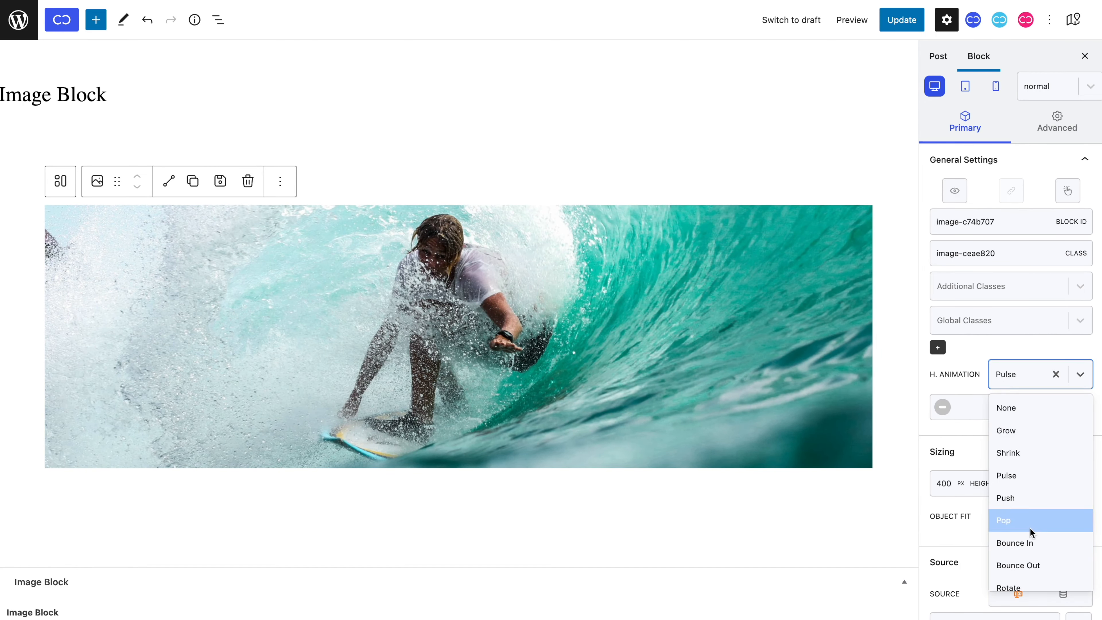
click(1024, 521)
click(1010, 377)
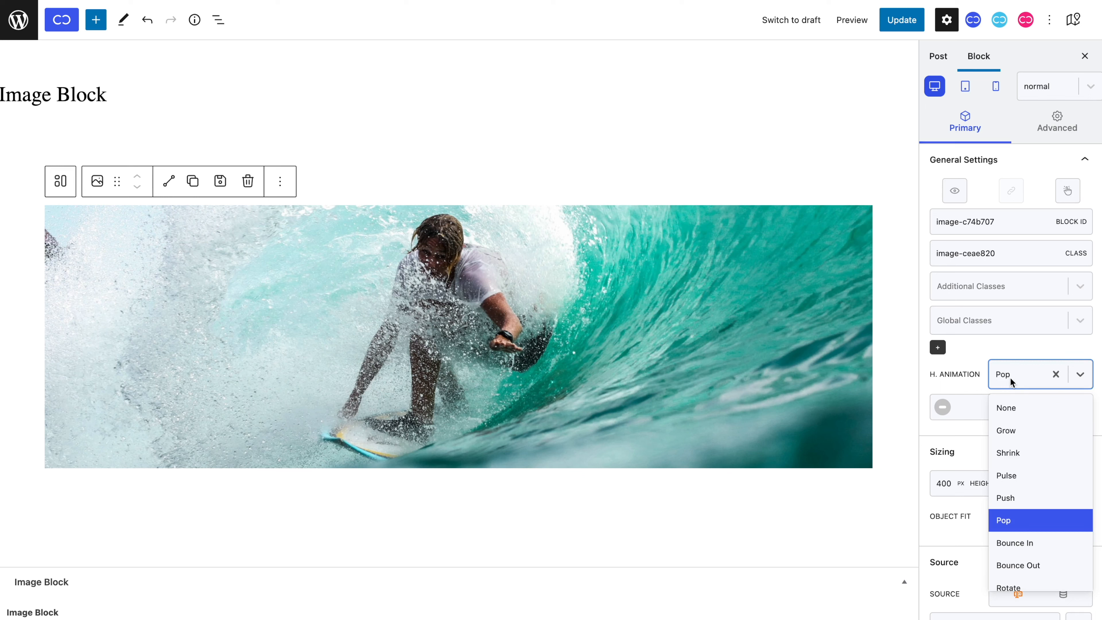
click(1024, 434)
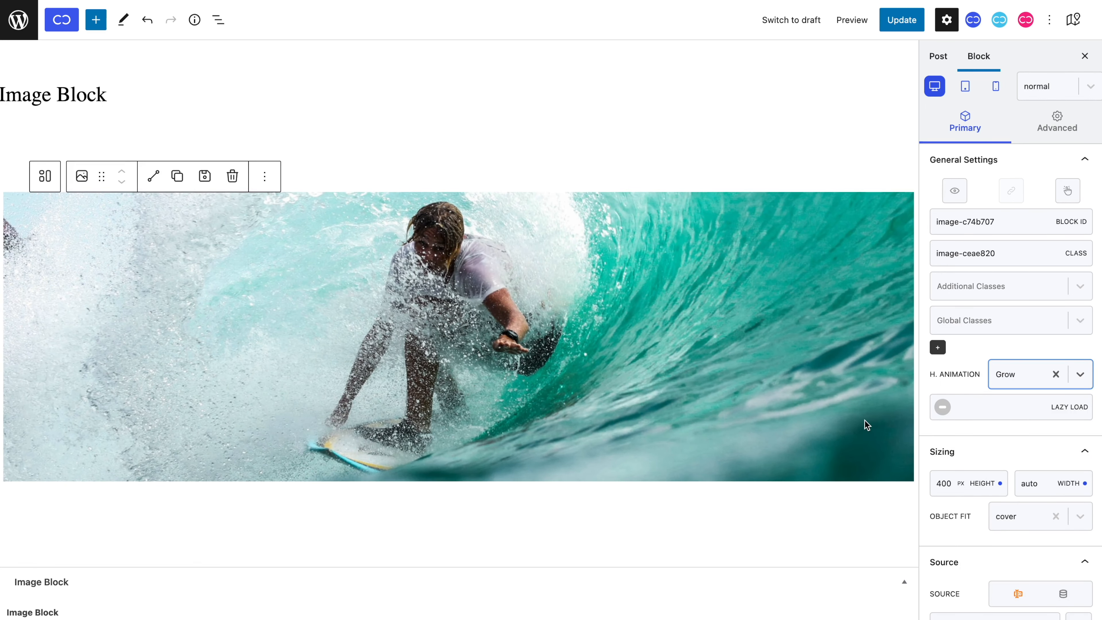
click(1020, 379)
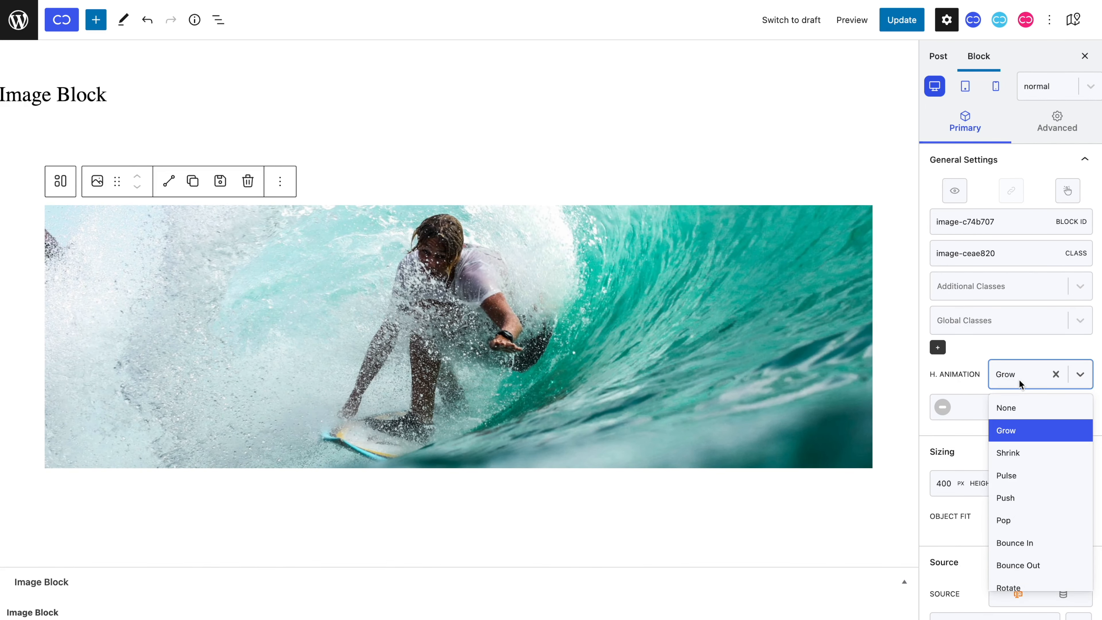
scroll(1029, 485, down, 3)
click(1027, 483)
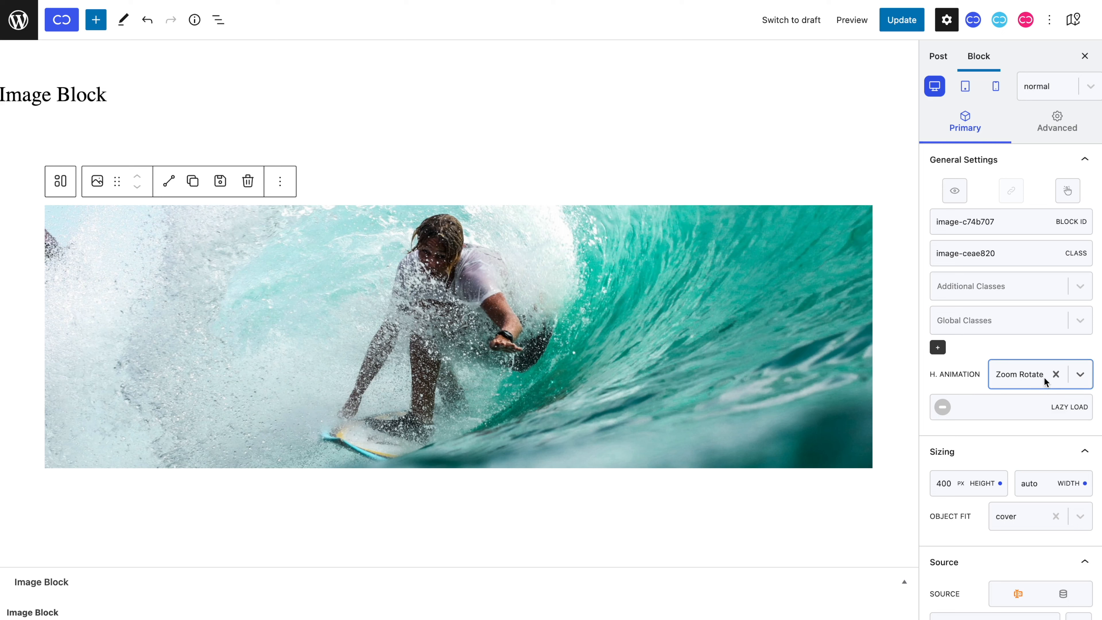
click(1055, 375)
click(944, 409)
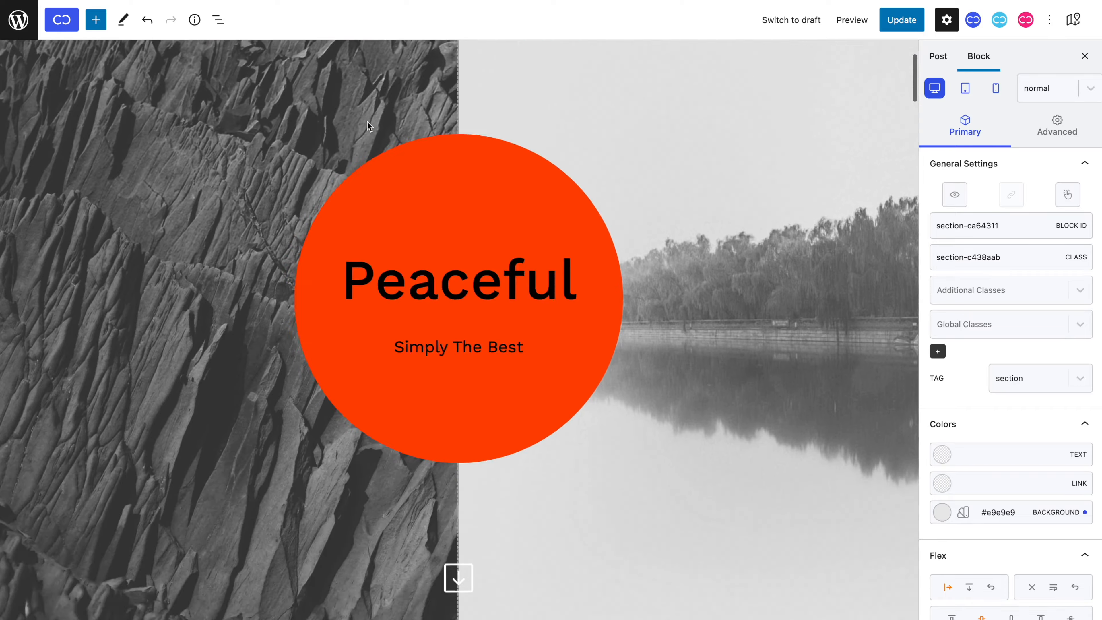
Scroll the other page and select the cherry photo block to inspect its settings.
scroll(366, 124, down, 10)
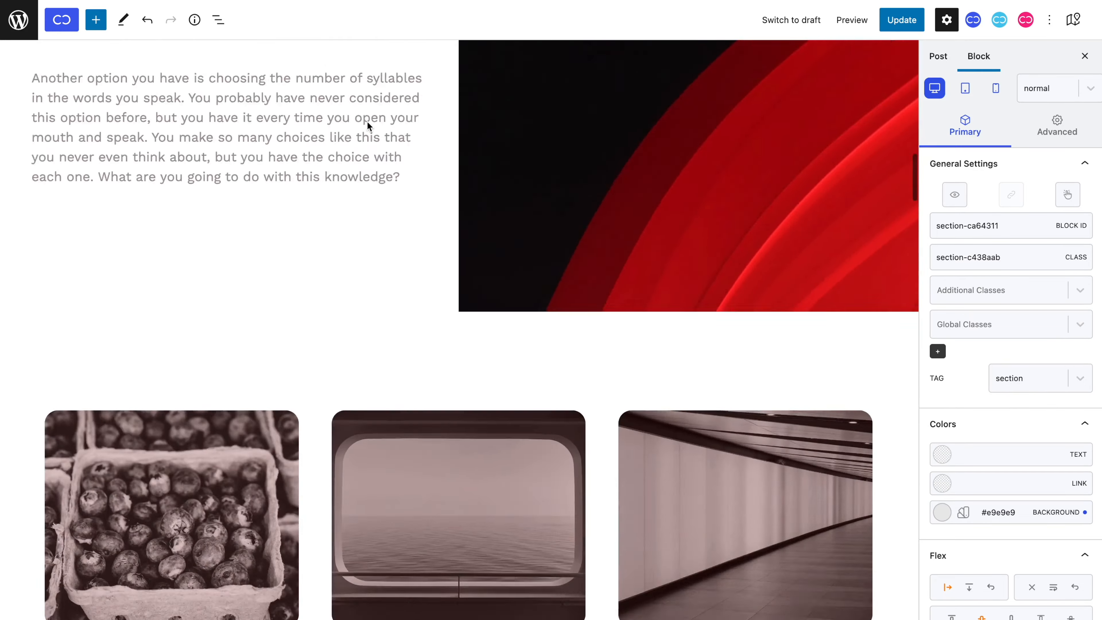
scroll(366, 124, down, 15)
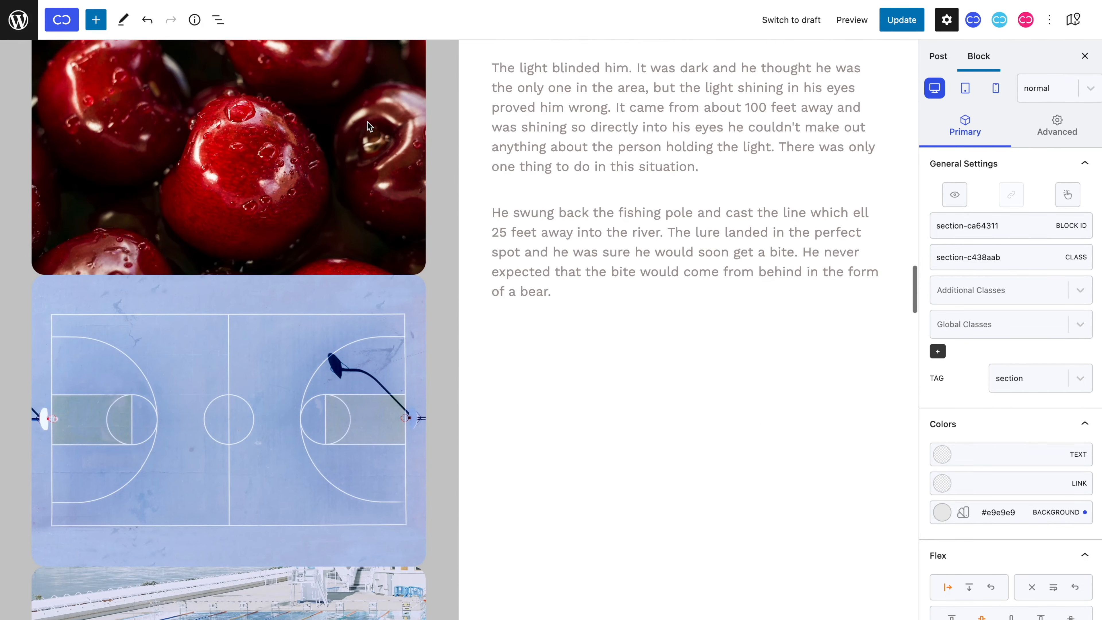
click(368, 125)
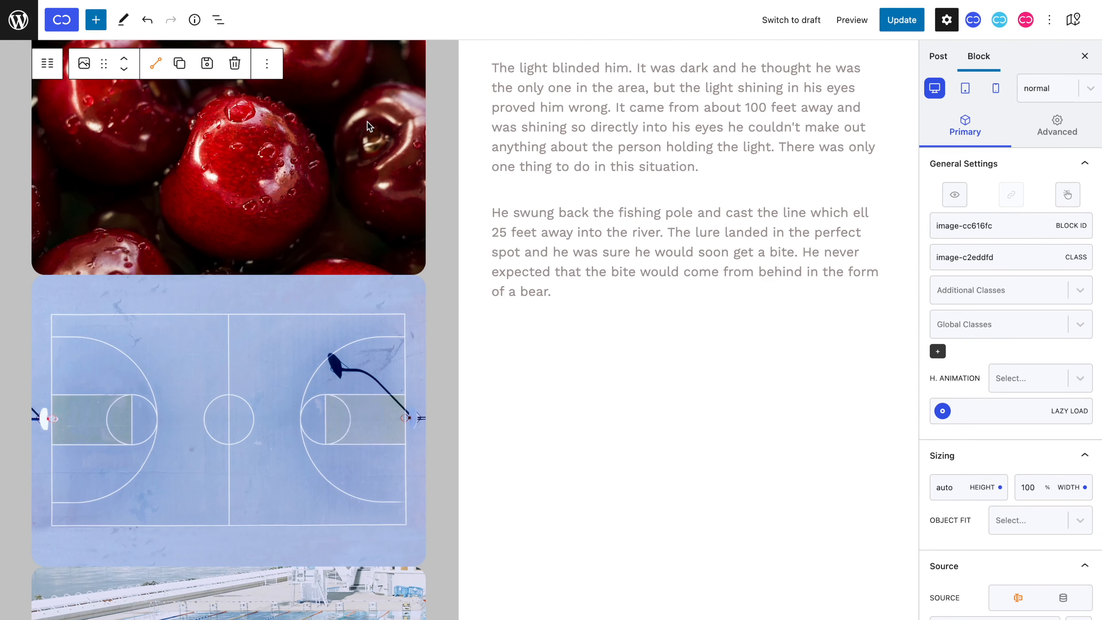
scroll(368, 354, down, 10)
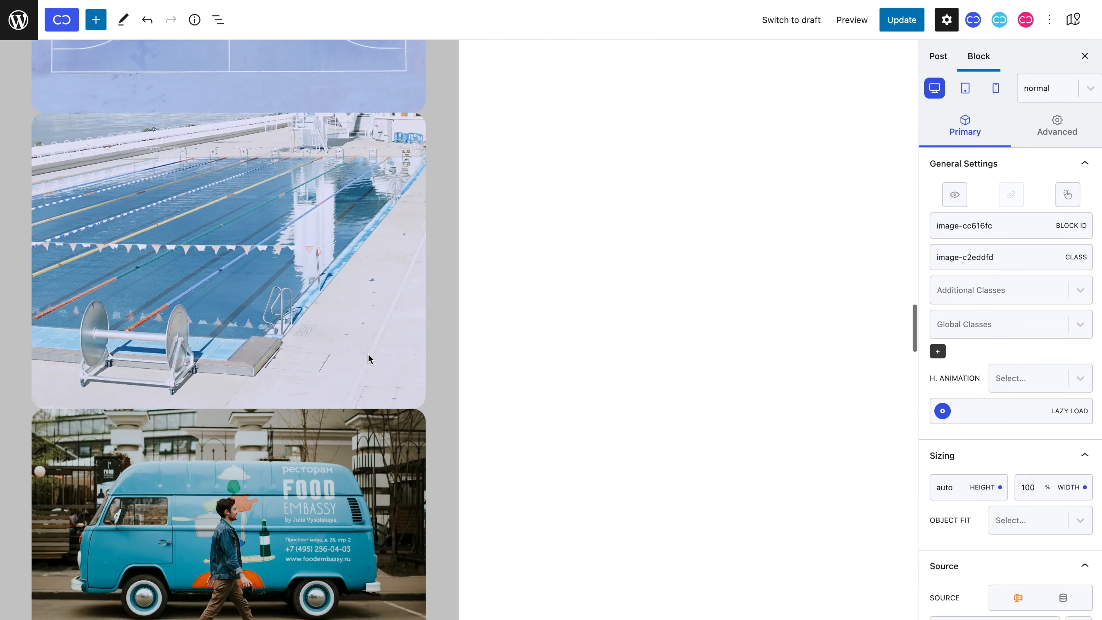
scroll(368, 355, down, 10)
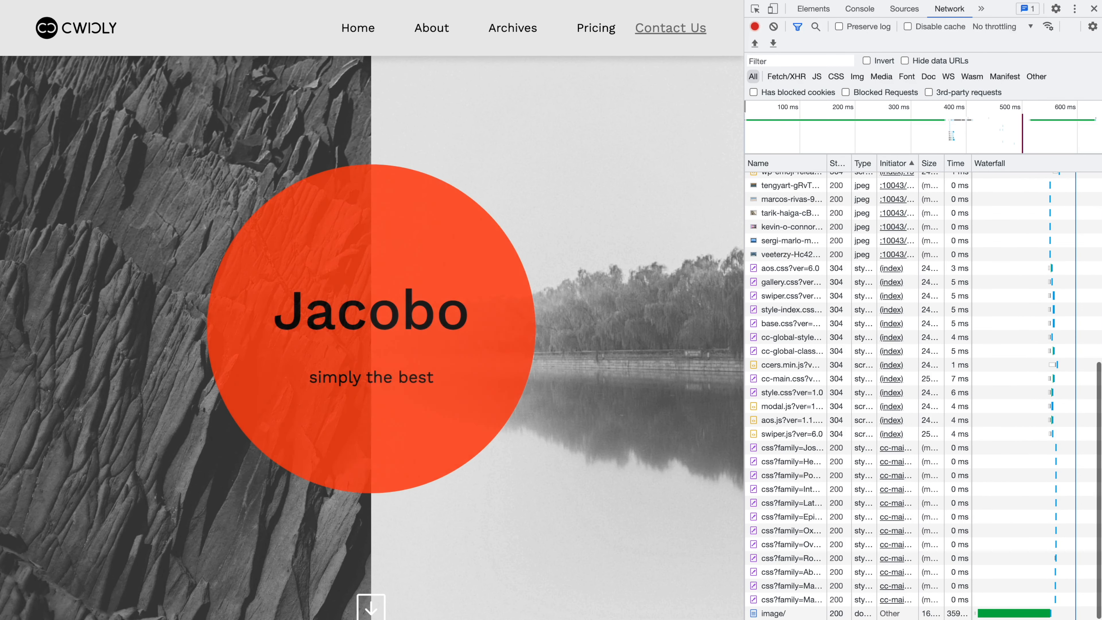
Clear the Network log and scroll the live page to watch jpeg requests load lazily.
click(774, 27)
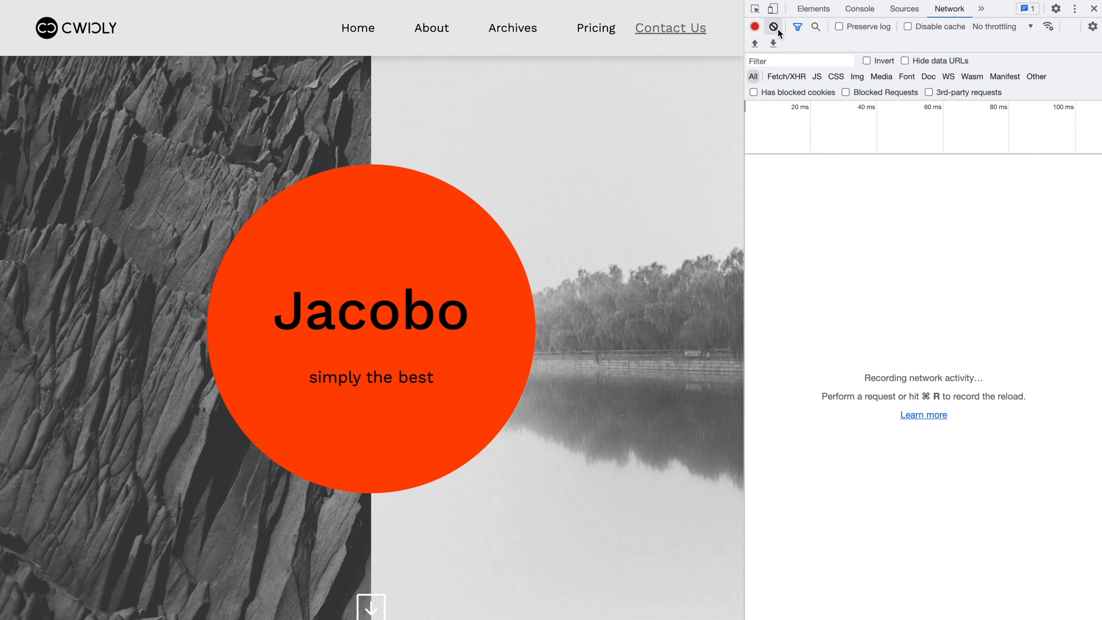
scroll(646, 137, down, 20)
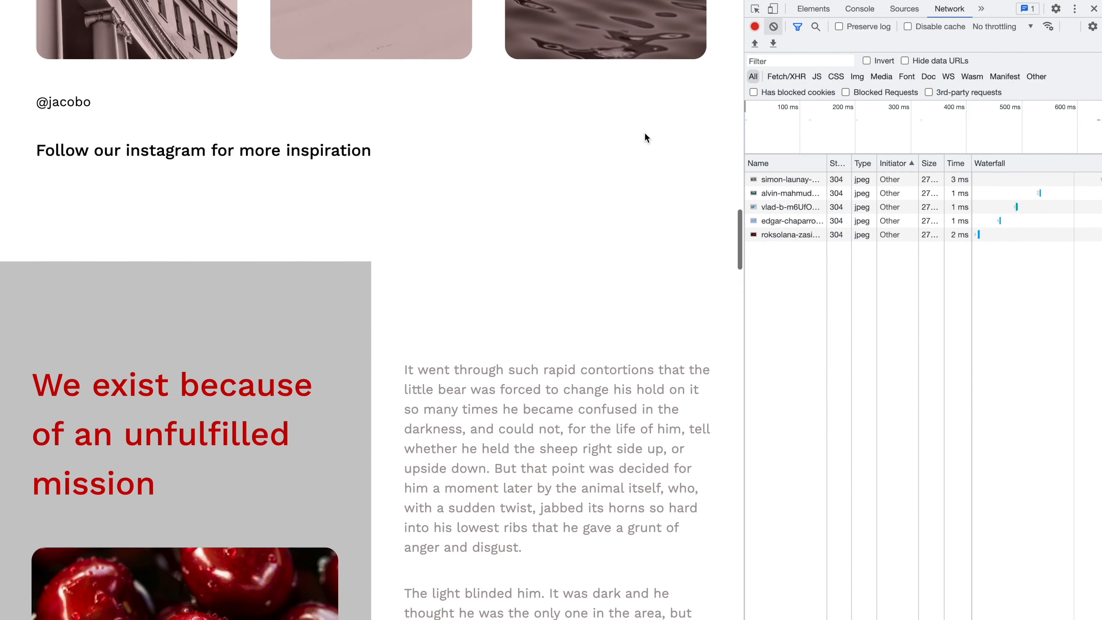
scroll(646, 133, down, 5)
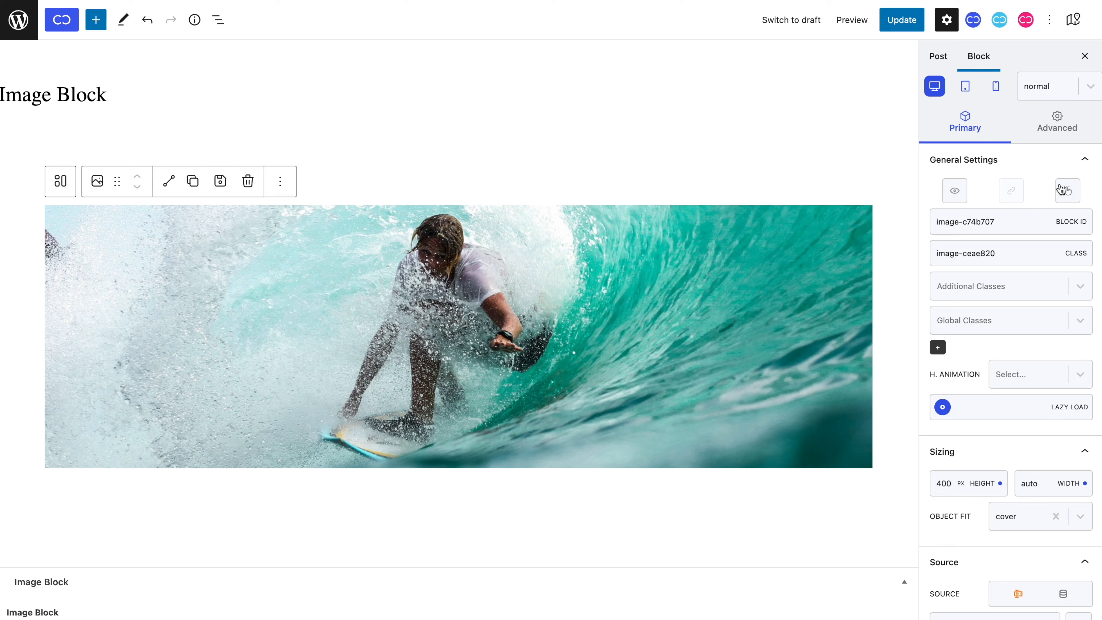
click(1064, 128)
Try a 14 px corner radius and solid border on the surfer image, then reset them.
click(1051, 322)
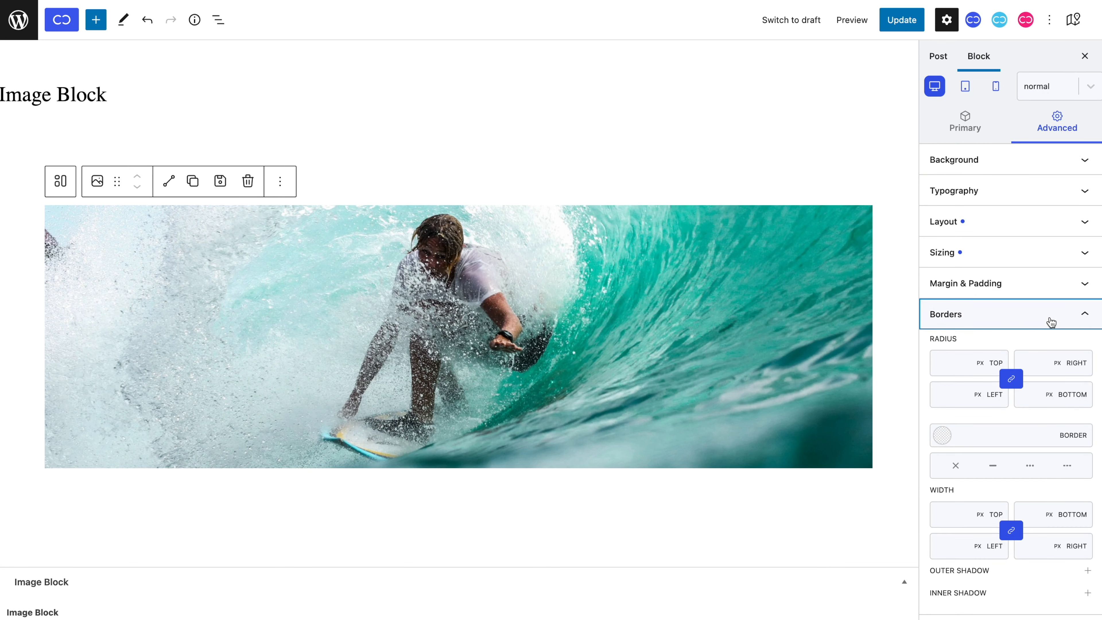
click(950, 357)
text(50)
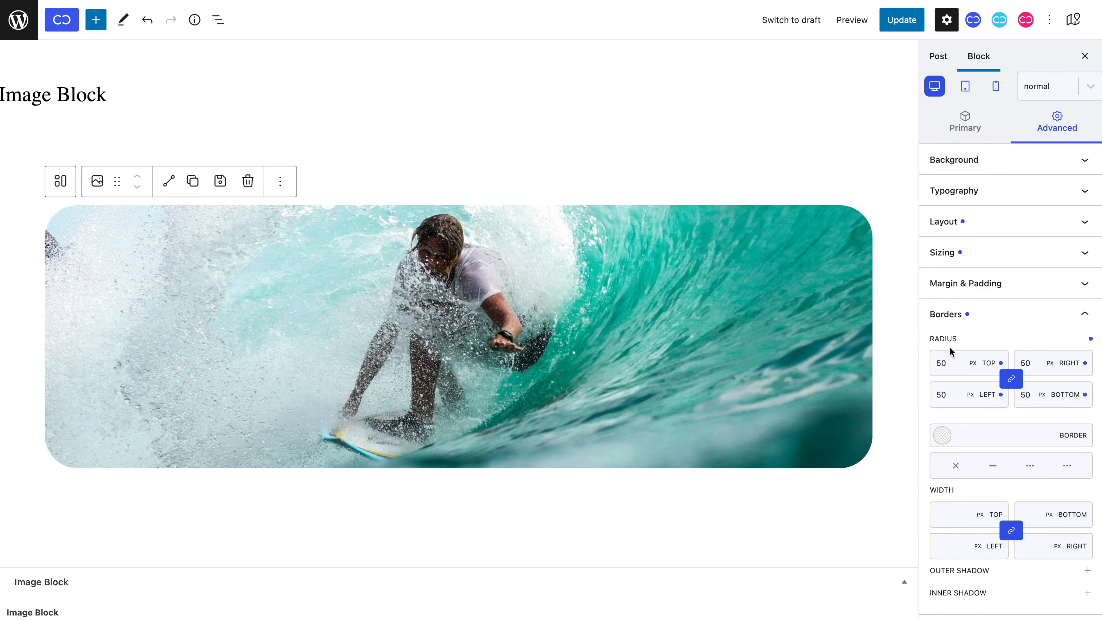
mouse_move(955, 364)
mouse_down()
mouse_move(958, 386)
mouse_move(957, 369)
mouse_up()
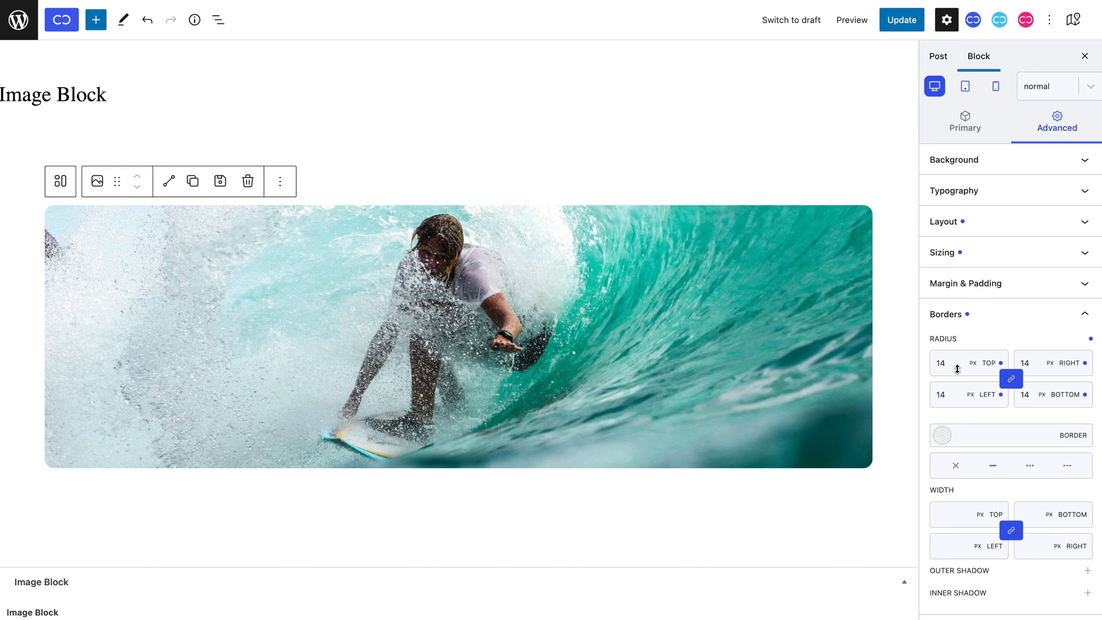
click(993, 466)
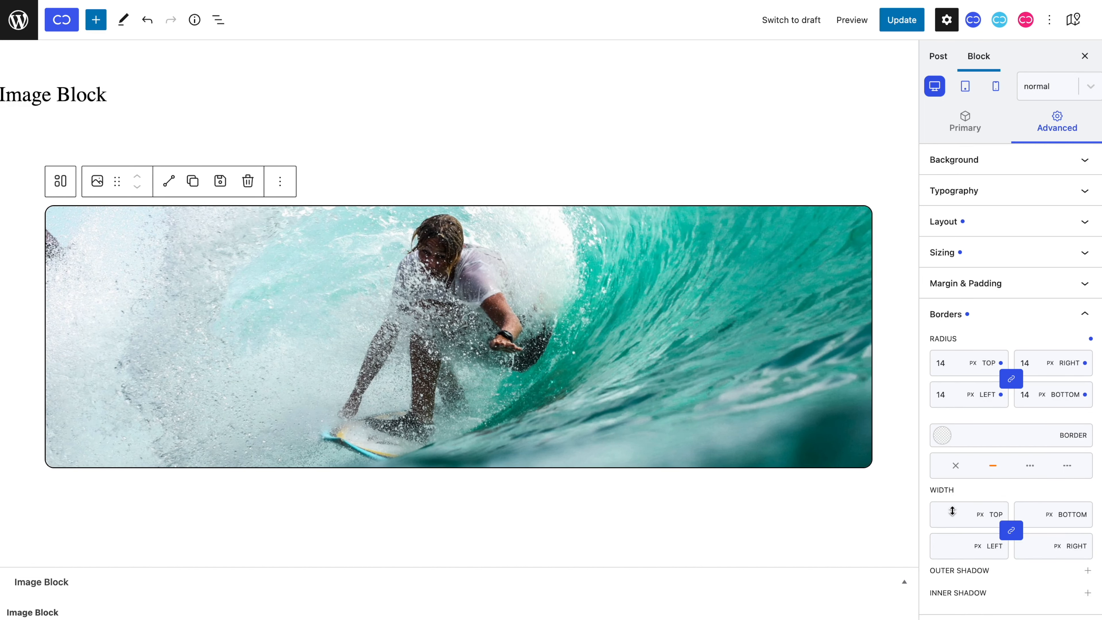
drag(953, 512, 951, 508)
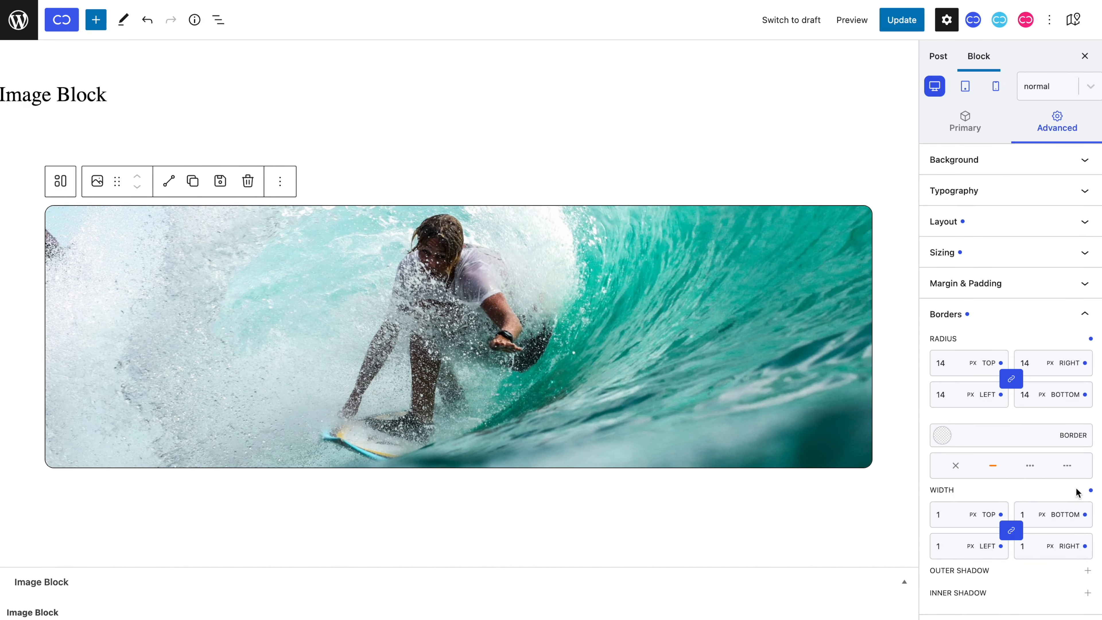
click(1092, 494)
click(994, 466)
click(1091, 339)
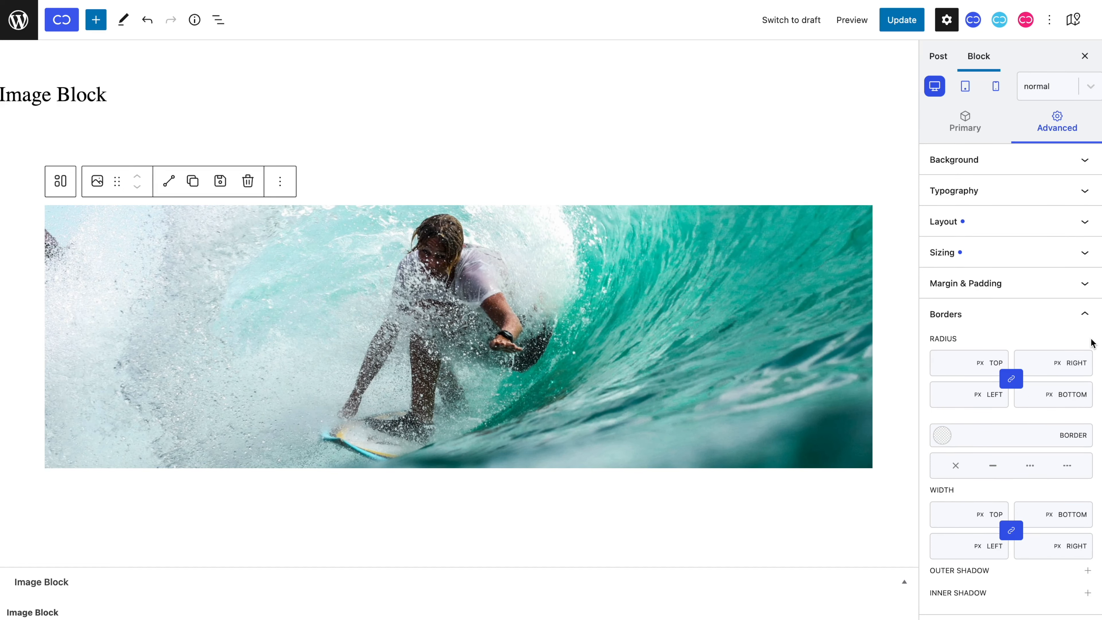
click(1088, 323)
Apply the Fade Up Small scroll animation to the surfer image.
click(1075, 407)
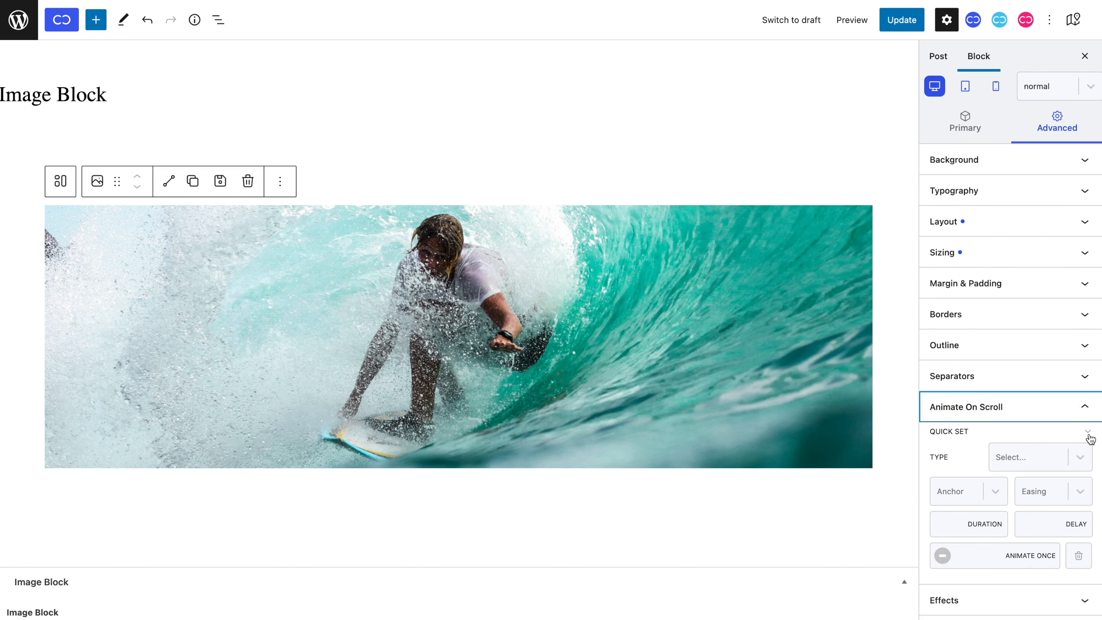
click(1050, 474)
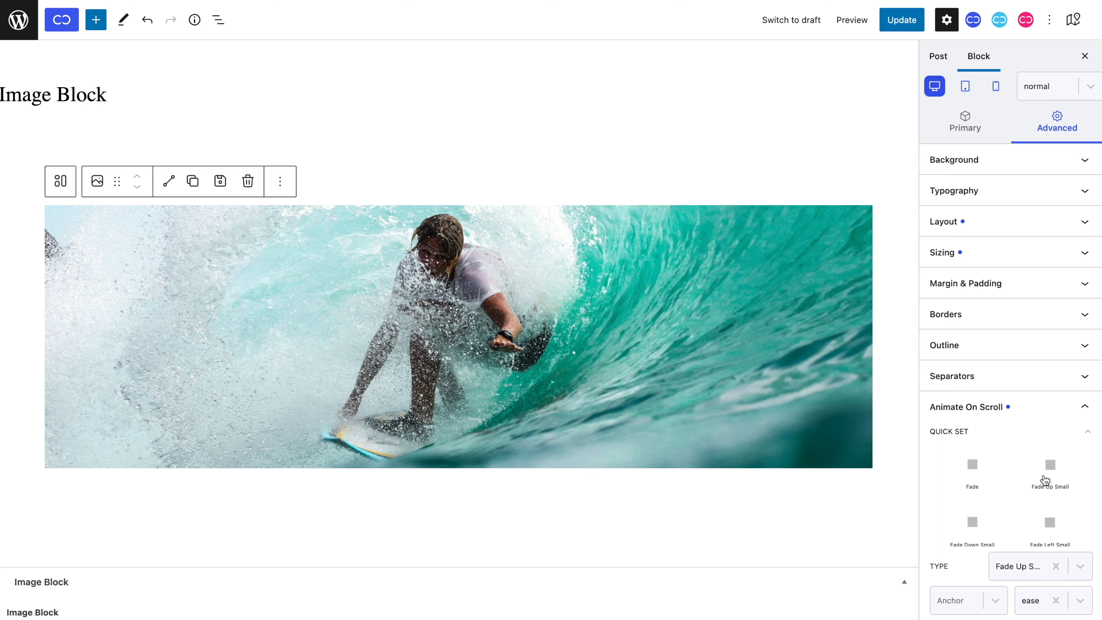
click(1082, 412)
Add a partial grayscale filter to the image, after testing and resetting brightness 1.4.
click(1073, 439)
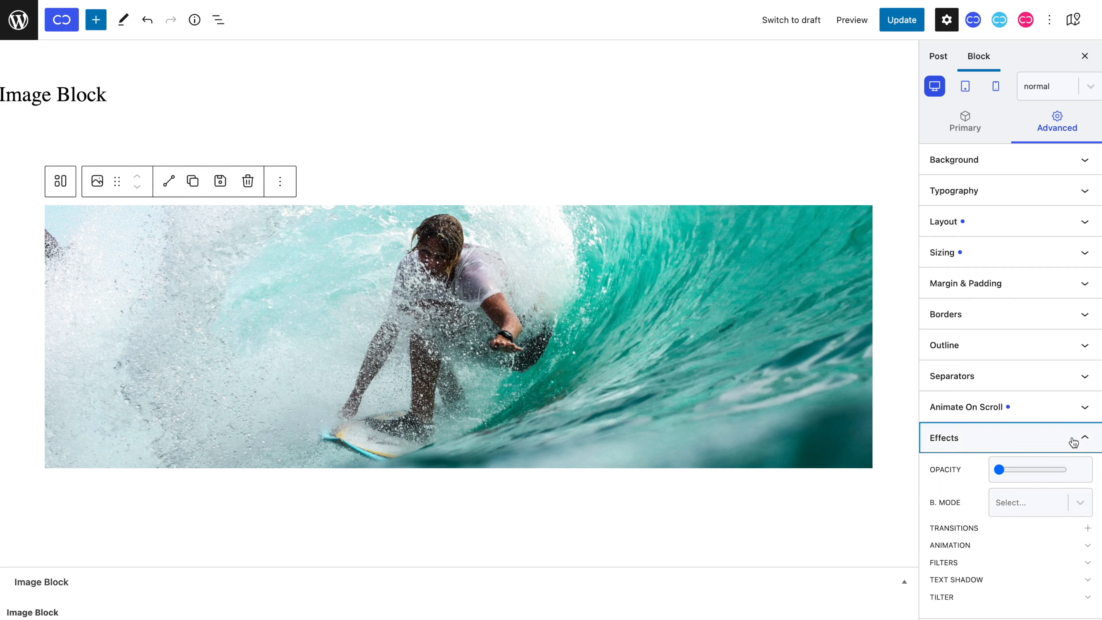
scroll(1080, 516, down, 2)
click(1088, 524)
scroll(1033, 499, down, 4)
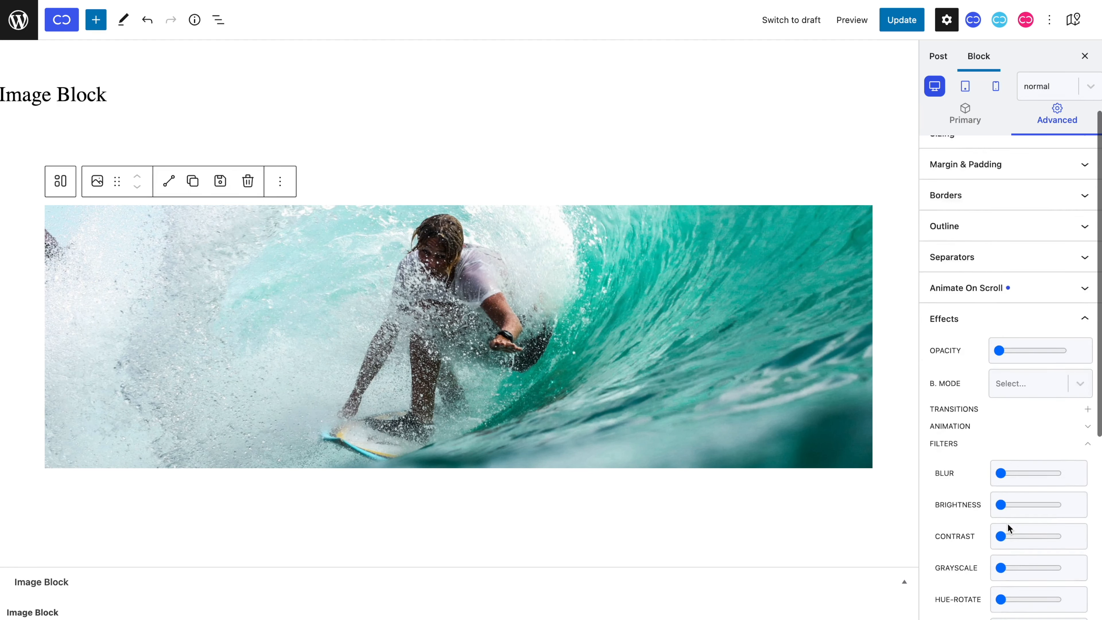
click(1025, 472)
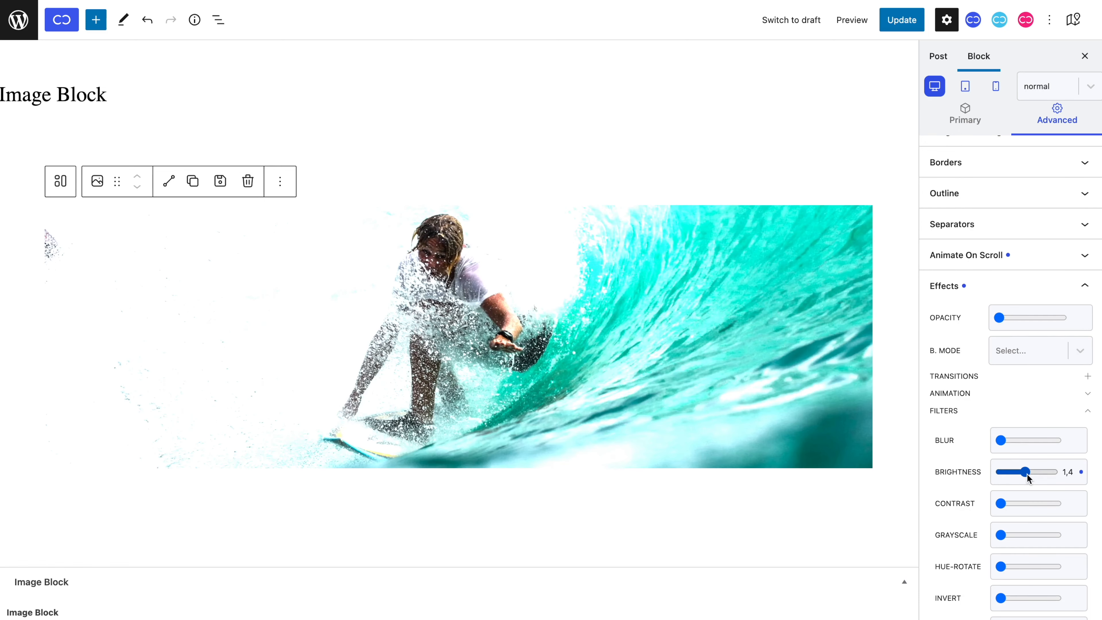
click(1081, 472)
scroll(1053, 481, down, 2)
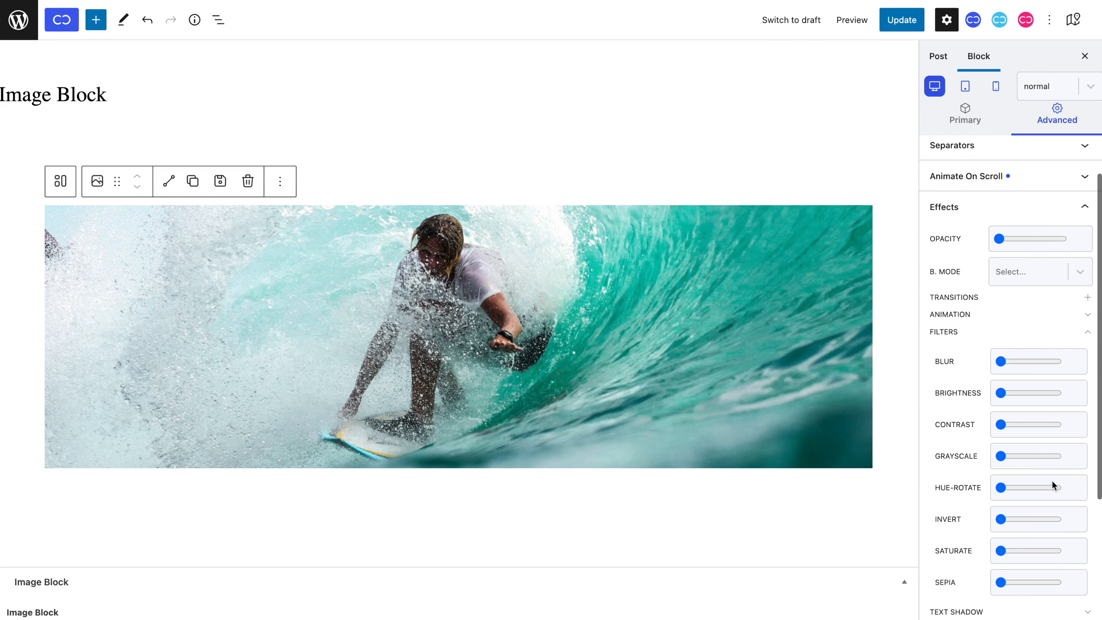
click(1032, 455)
click(1088, 332)
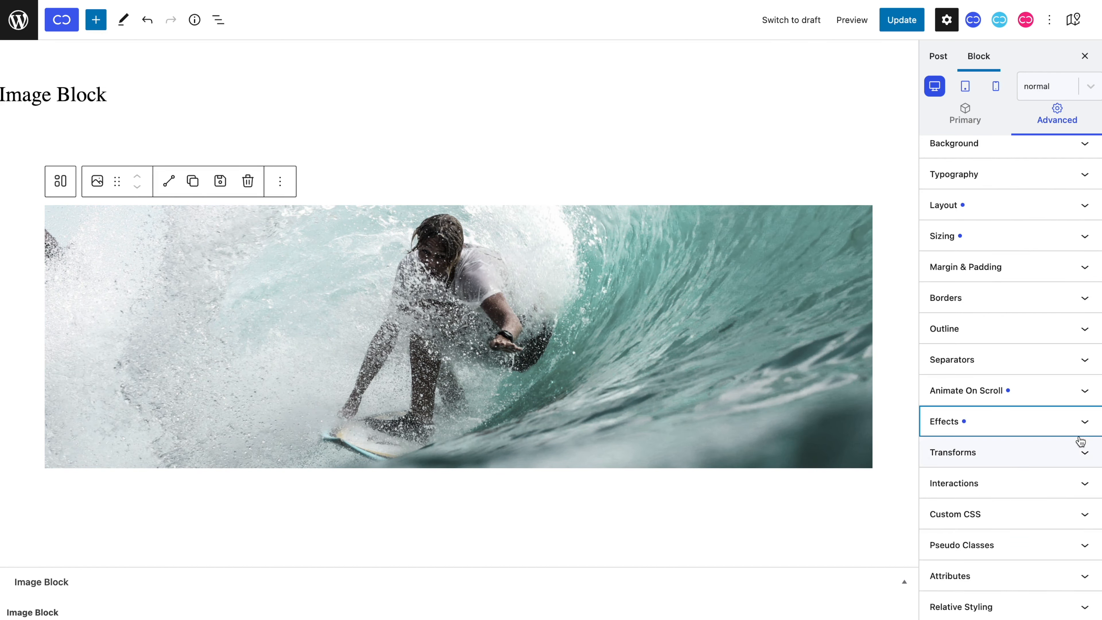
Set the surfer image's hover cursor to Pointer.
click(1066, 496)
click(1067, 508)
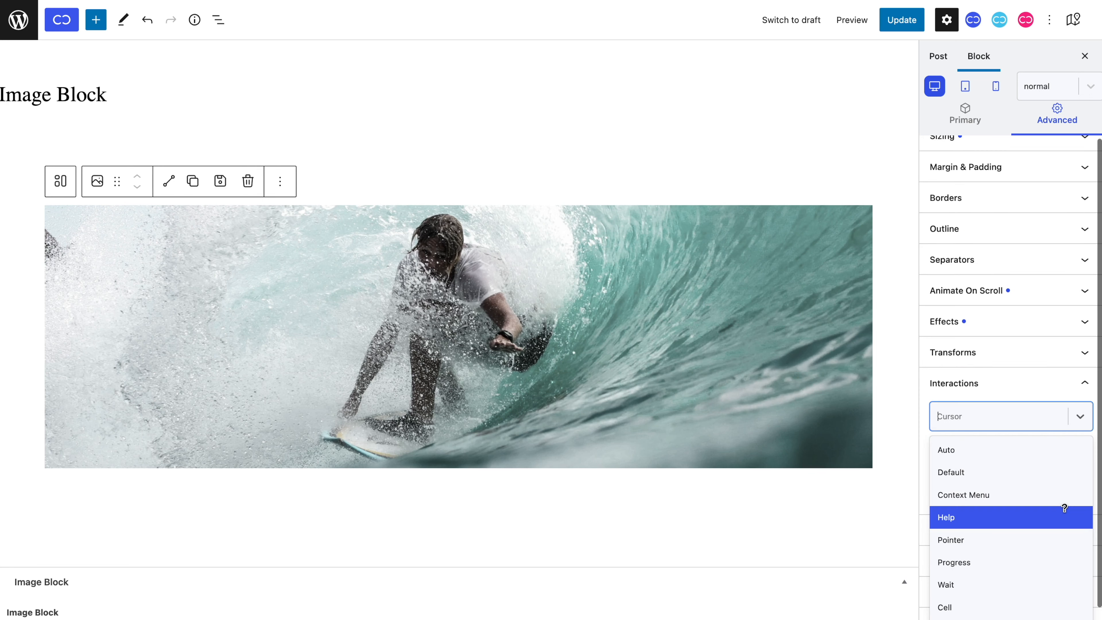
click(1059, 544)
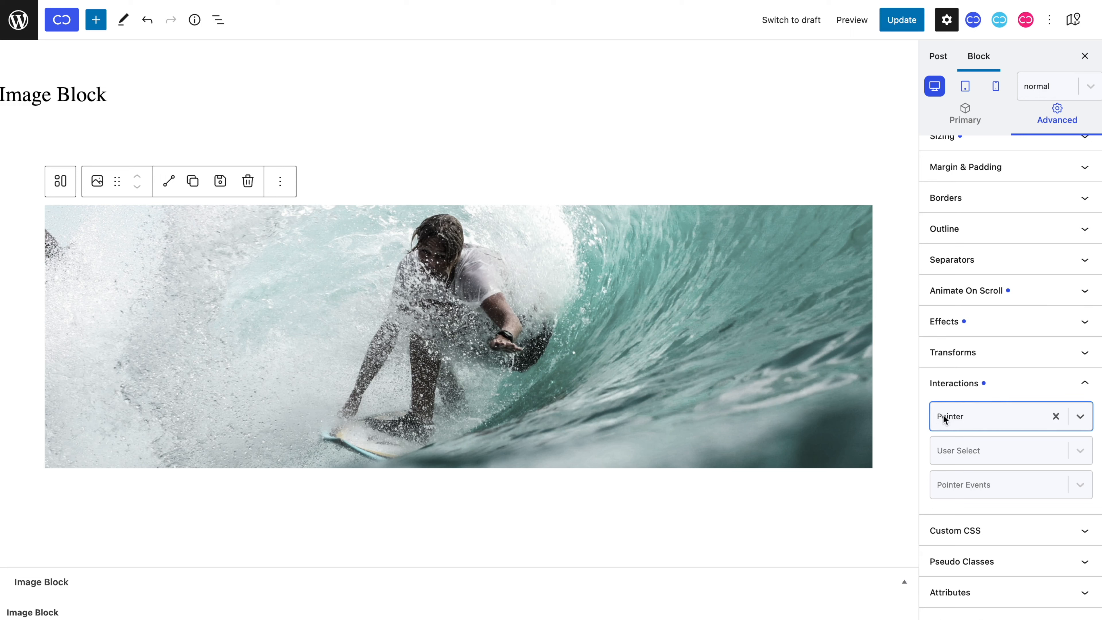
Show the block's Transform to choices from the Primary settings.
click(955, 131)
scroll(982, 168, up, 5)
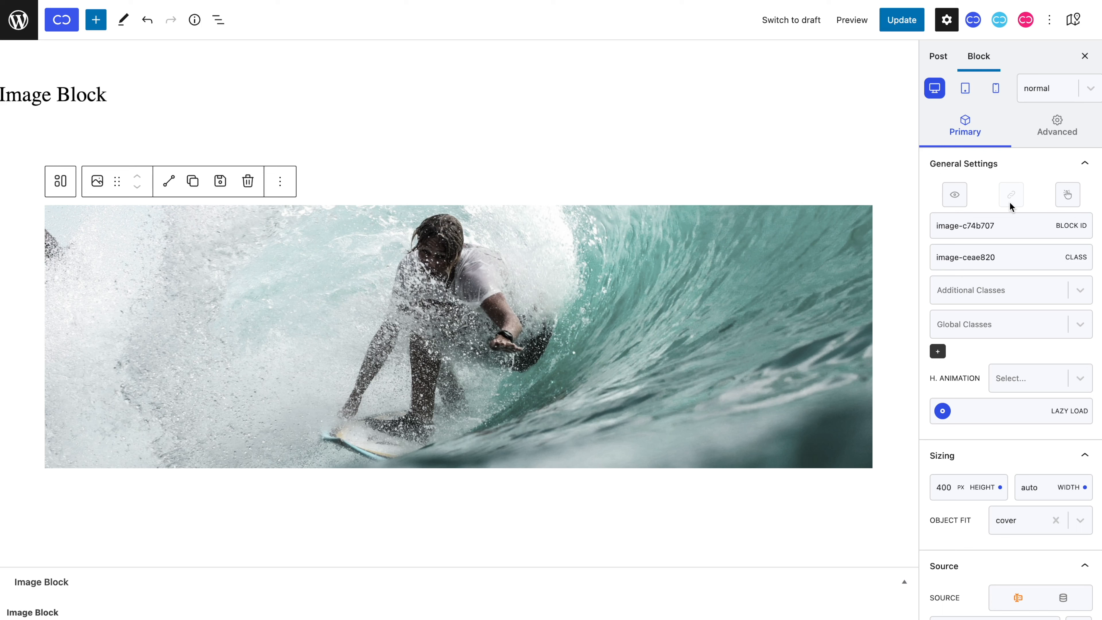
click(89, 189)
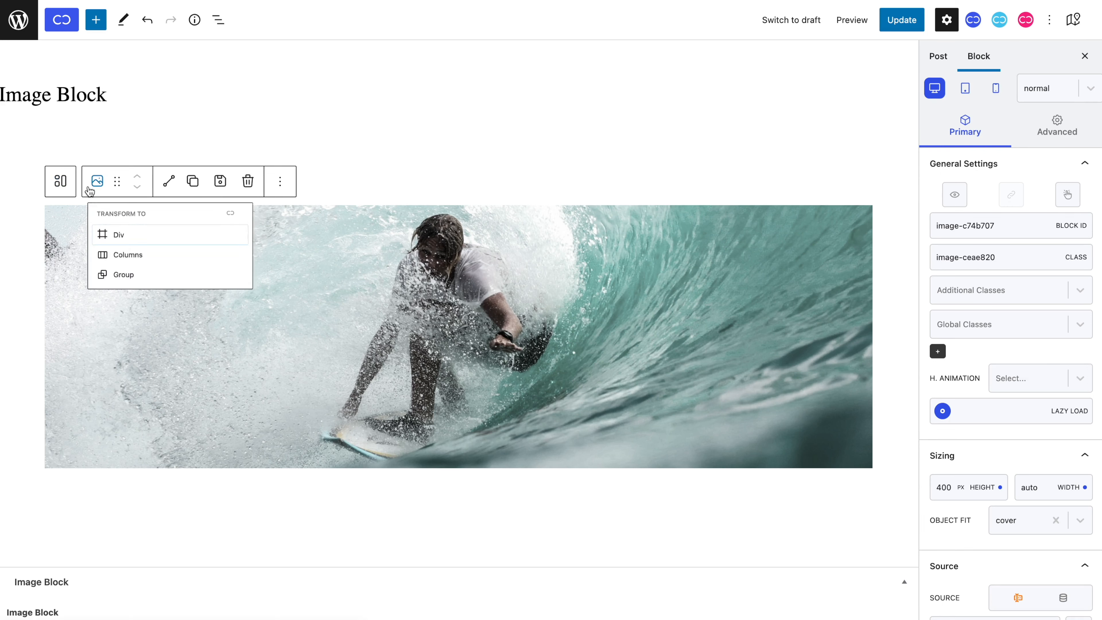
Convert the surfer image into a Div and activate its link wrapper.
click(104, 244)
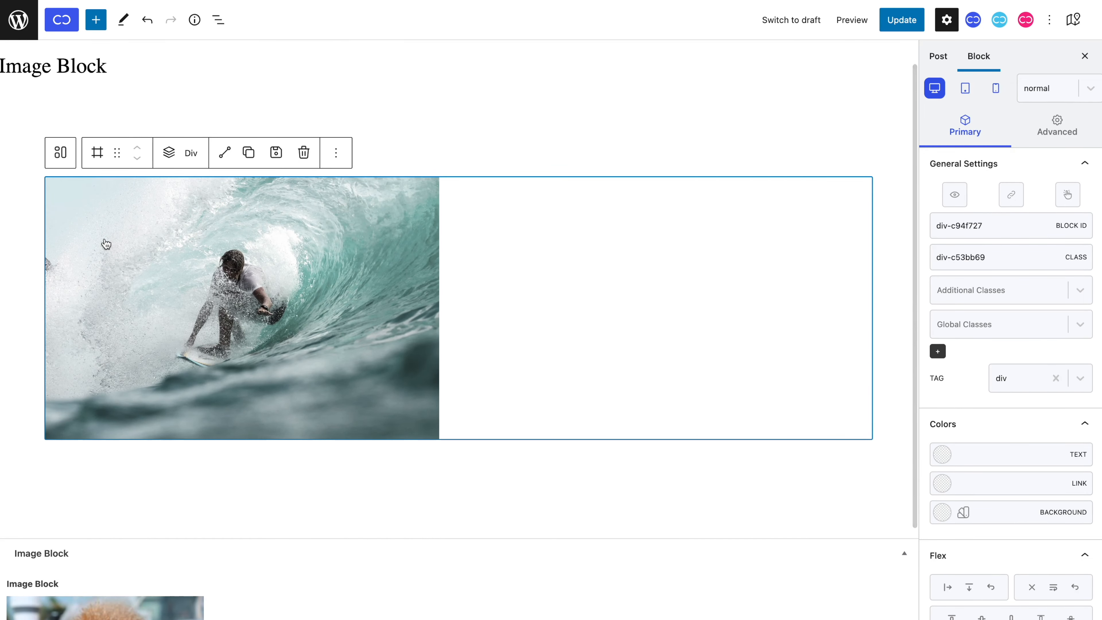
click(1012, 196)
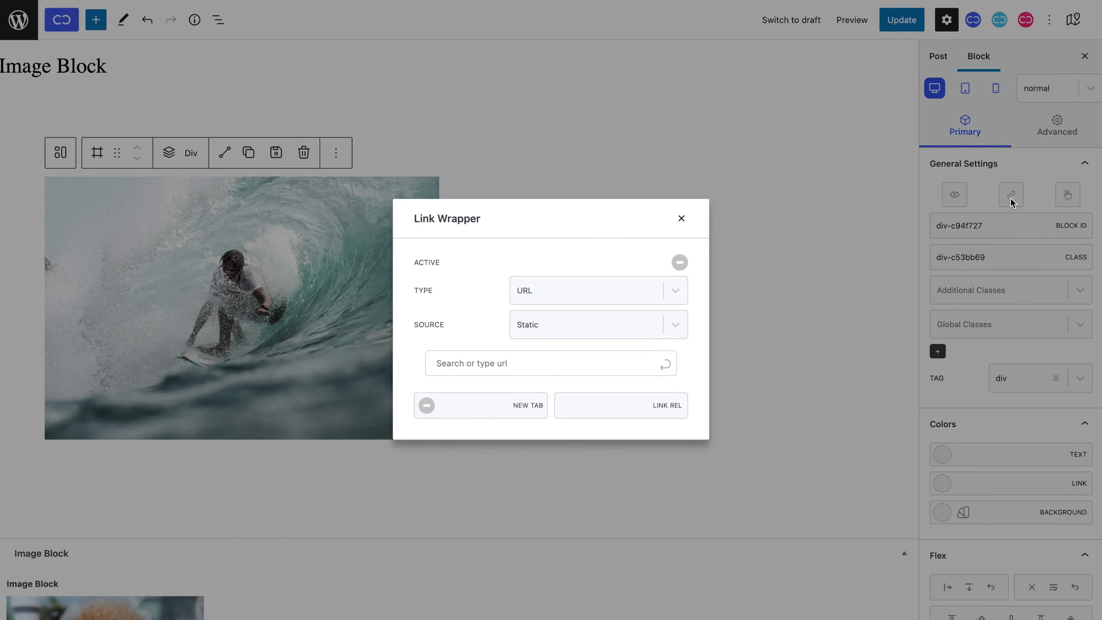
click(680, 262)
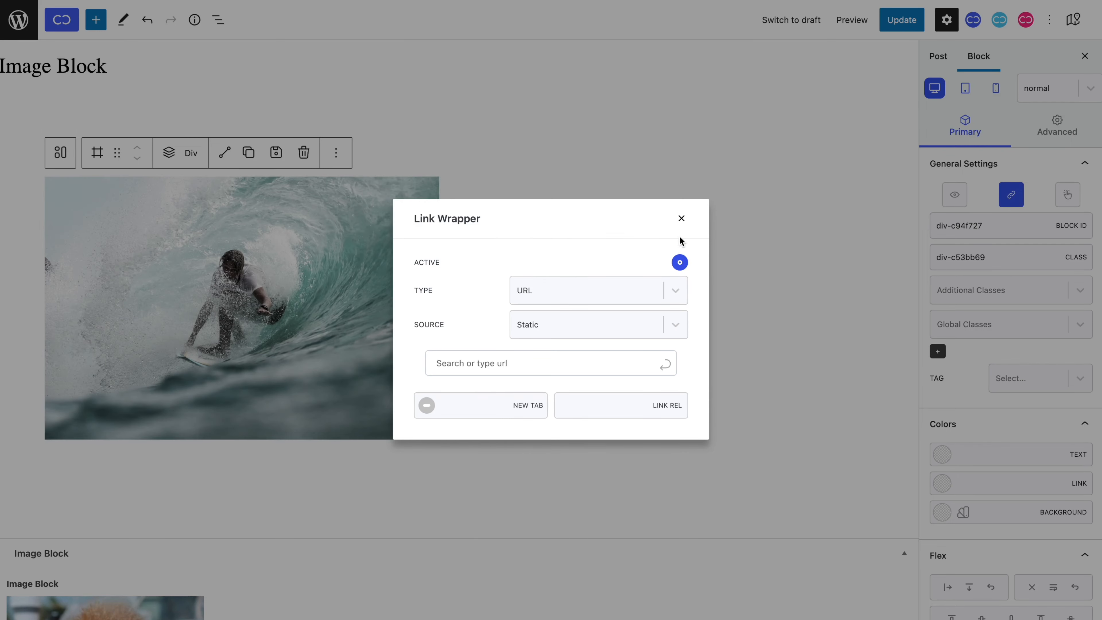
click(682, 218)
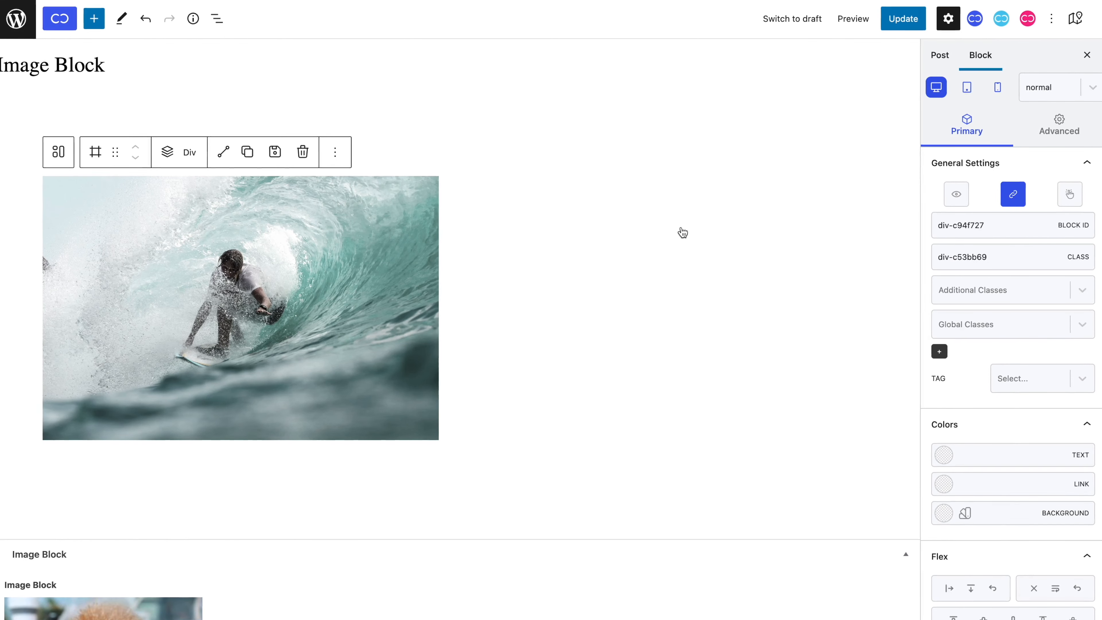